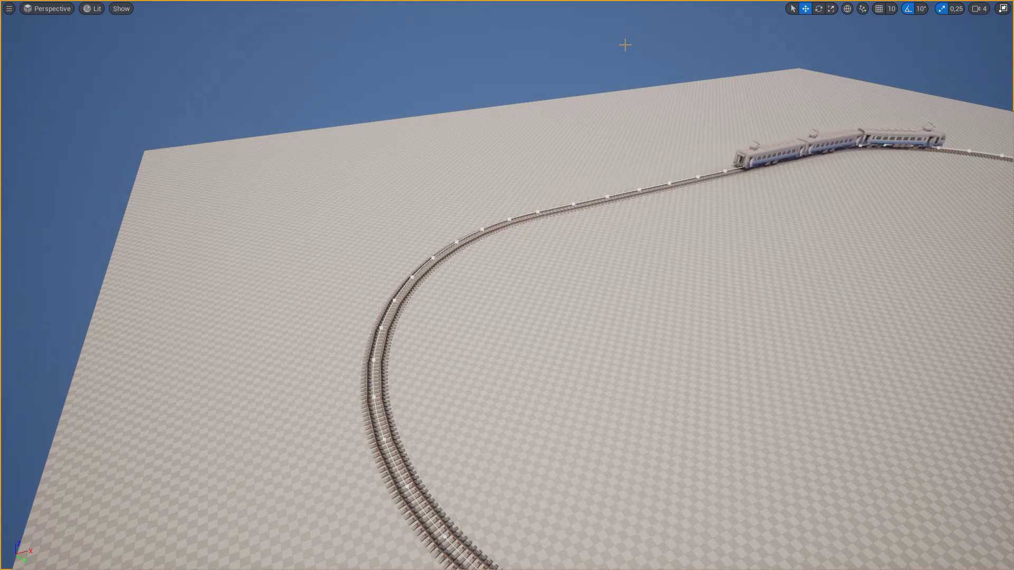
Stop the Play In Editor session and bring up the content drawer.
key(Escape)
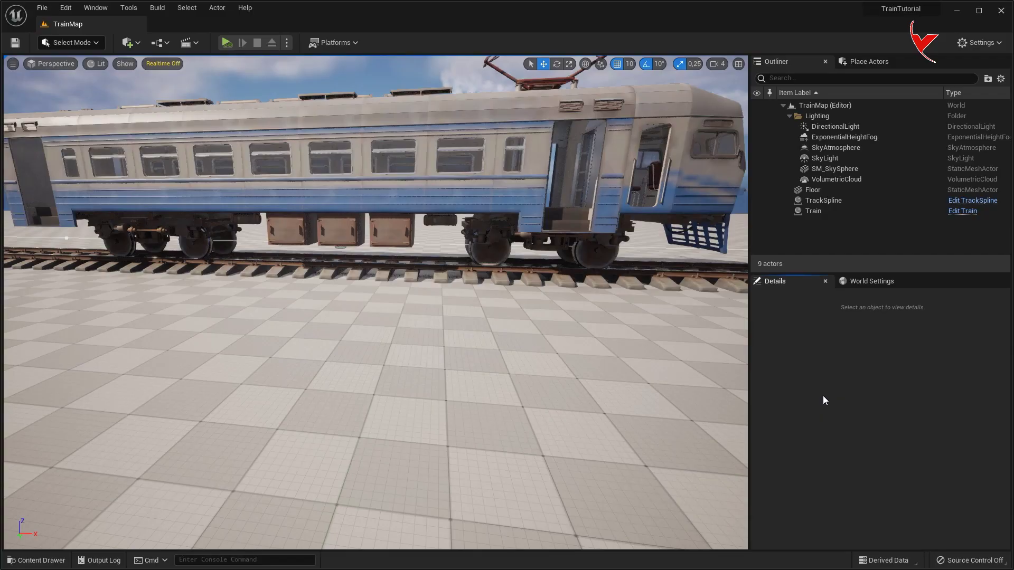
key(ctrl+space)
Open the Train Blueprint, reparent it to Pawn in Class Settings, and add a new variable.
click(342, 429)
double_click(343, 428)
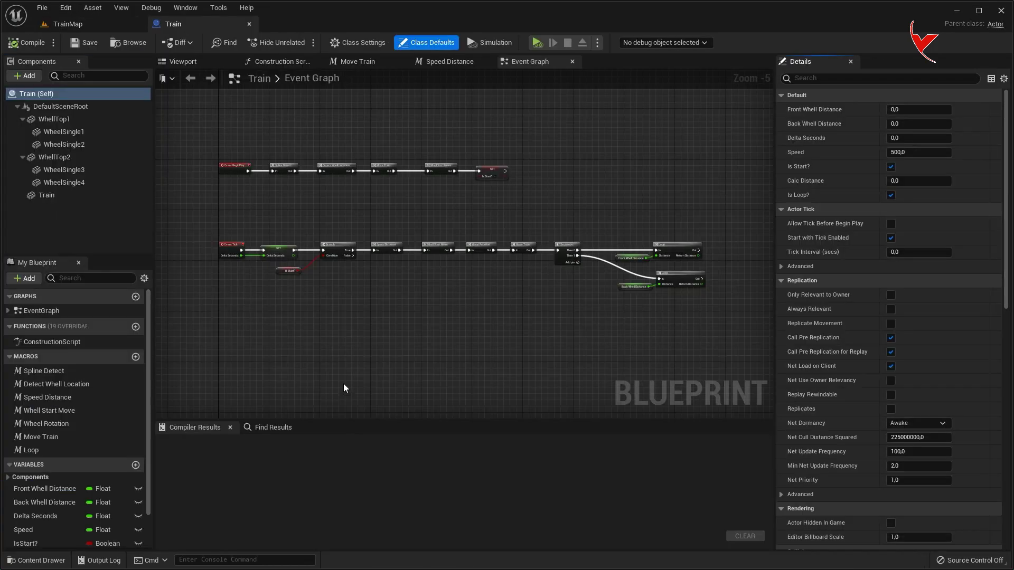
click(362, 43)
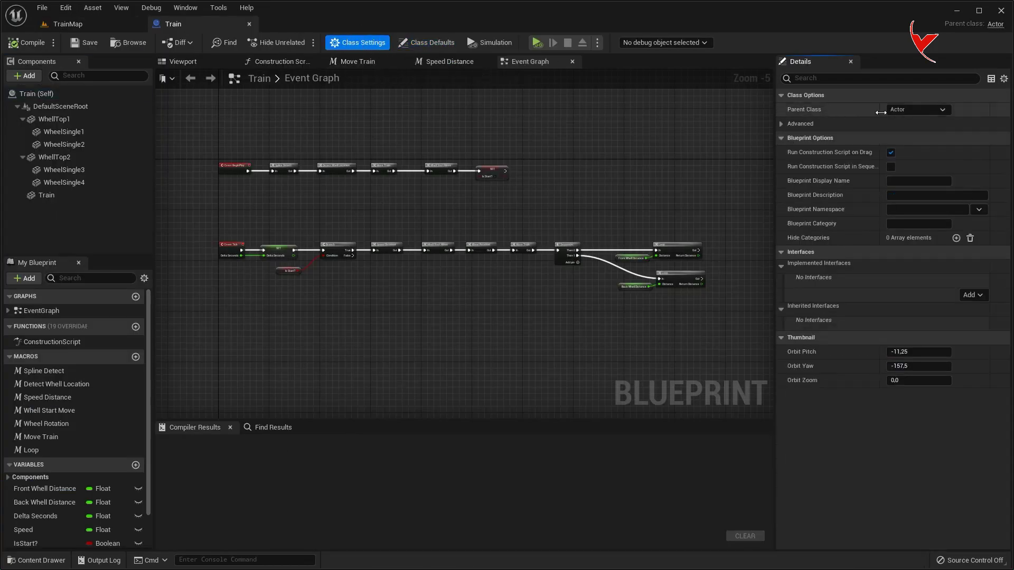
click(916, 109)
text(pawn)
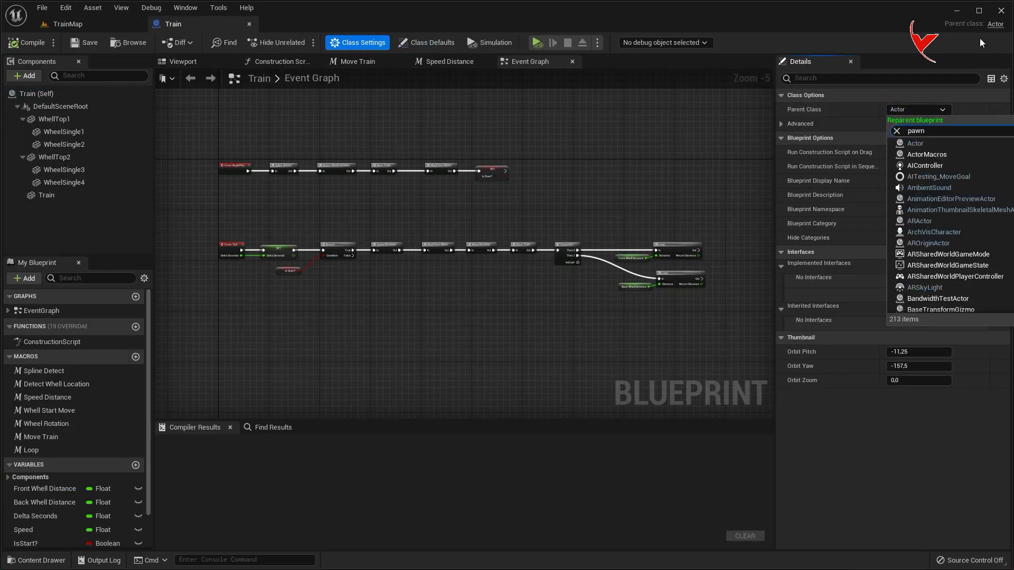
click(931, 180)
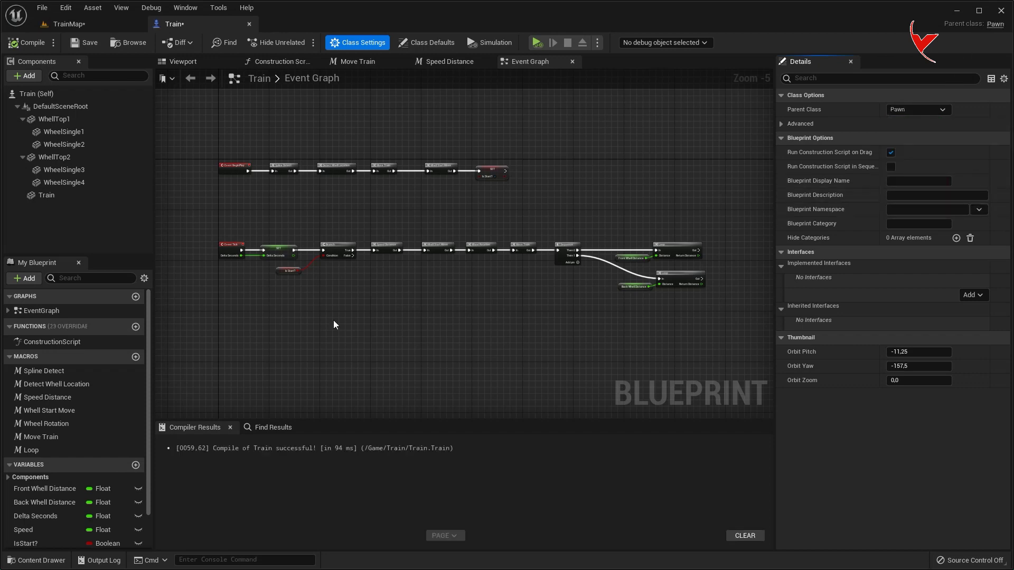
click(136, 464)
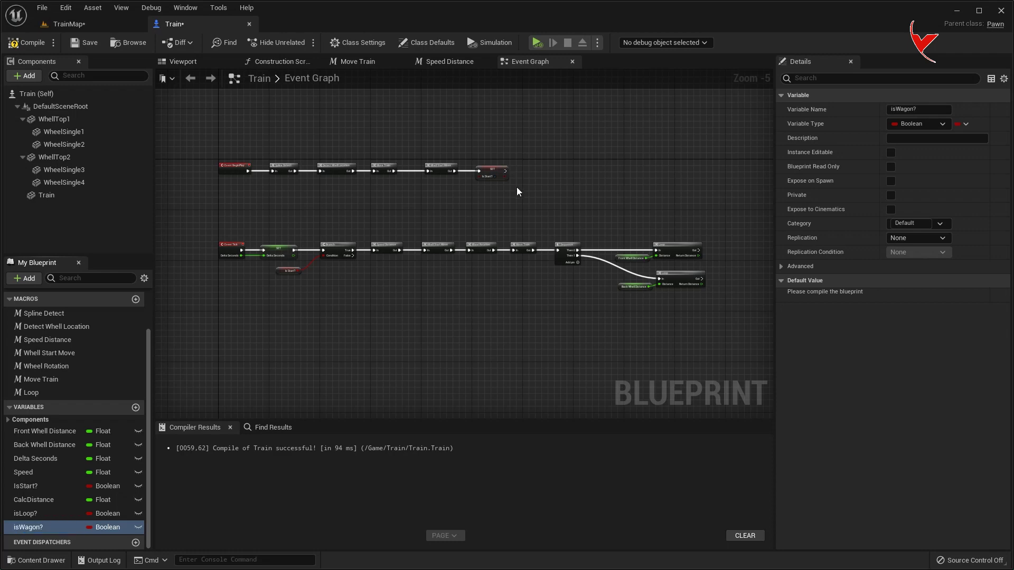
Insert a Branch conditioned on isWagon? after Whell Start Move.
scroll(437, 262, up, 5)
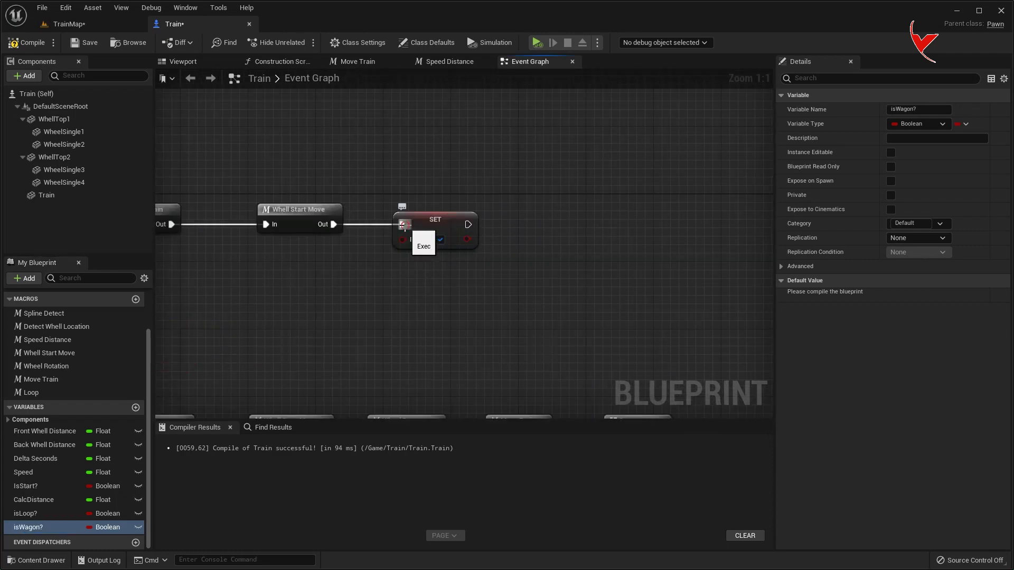
alt+click(402, 225)
drag(405, 231, 597, 229)
drag(37, 528, 267, 321)
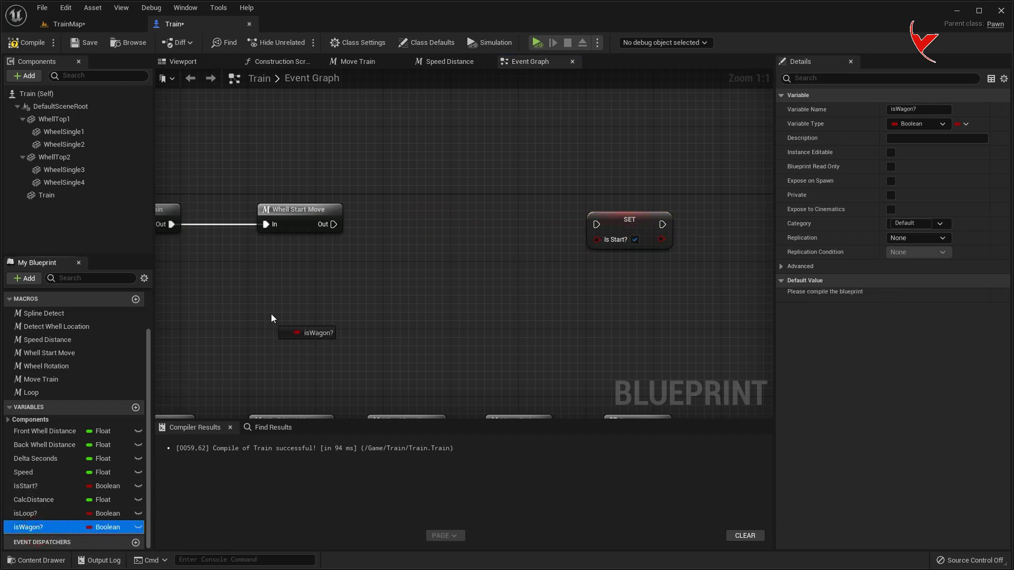
click(300, 297)
mouse_move(334, 224)
mouse_down()
mouse_move(410, 225)
mouse_move(428, 208)
mouse_up()
click(444, 396)
drag(411, 244, 411, 243)
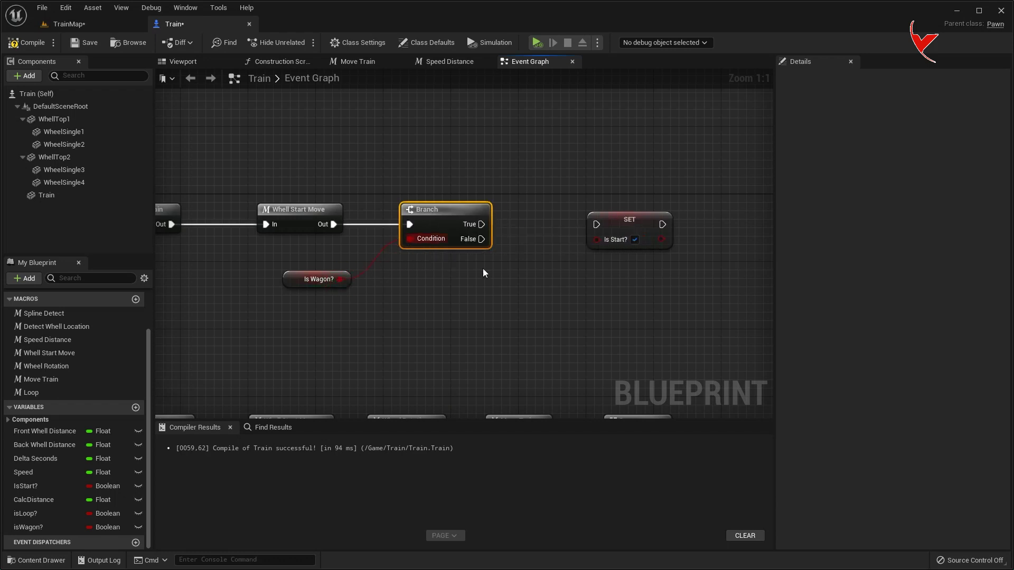
Wire Branch True to SET Is Start? off and False to a copied SET Is Start? node.
drag(624, 225, 633, 156)
drag(481, 225, 607, 154)
click(635, 172)
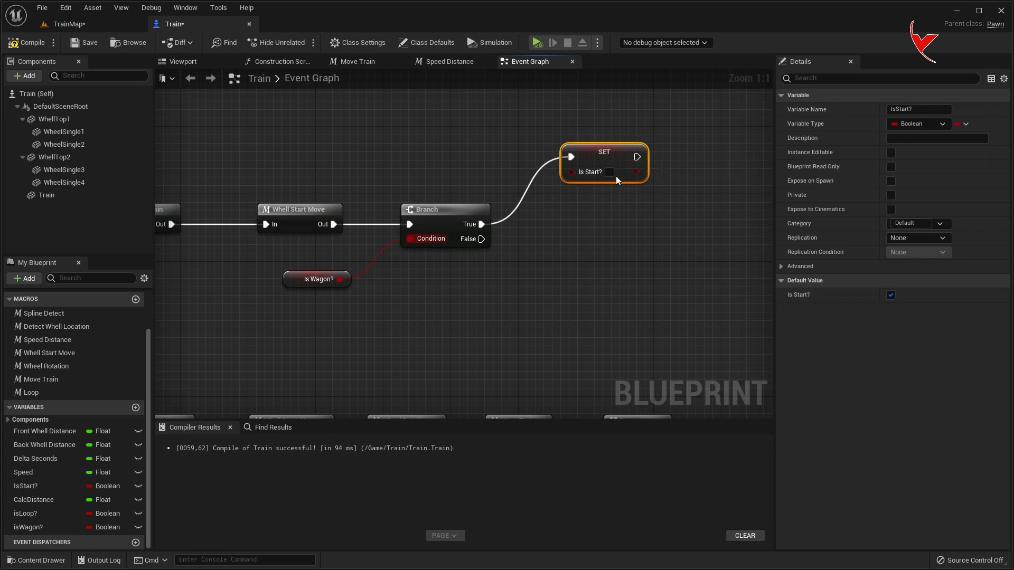
key(ctrl+c)
key(ctrl+v)
drag(483, 238, 581, 270)
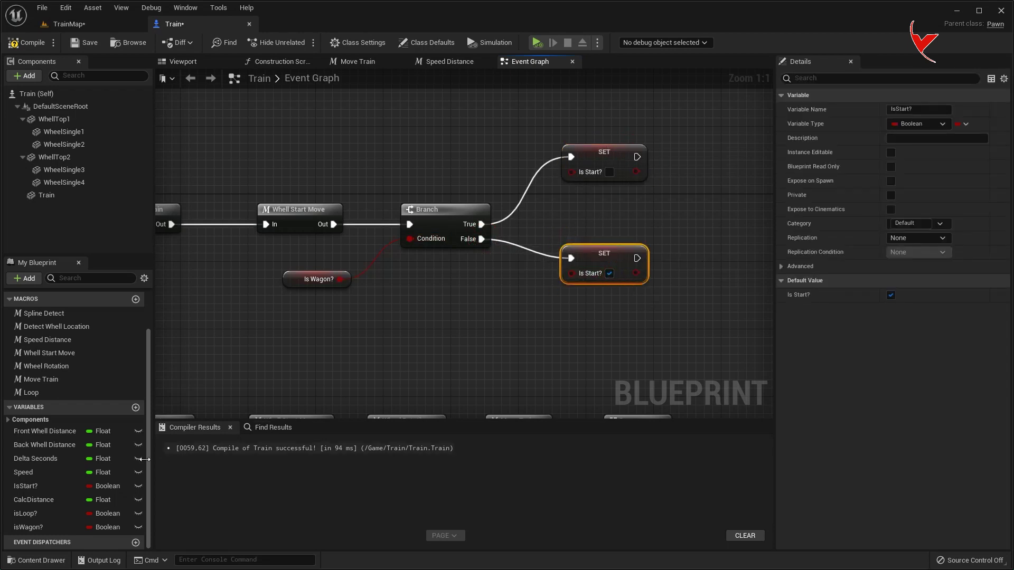
Add a SET Speed after each SET node, Speed 0 on True and 500 on False, and save.
drag(31, 472, 637, 157)
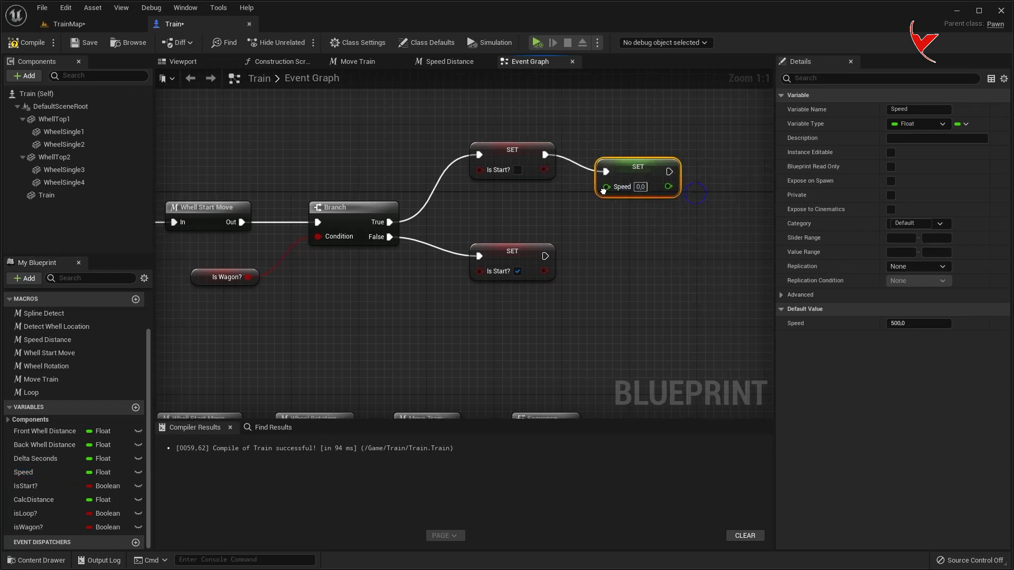
drag(603, 191, 531, 194)
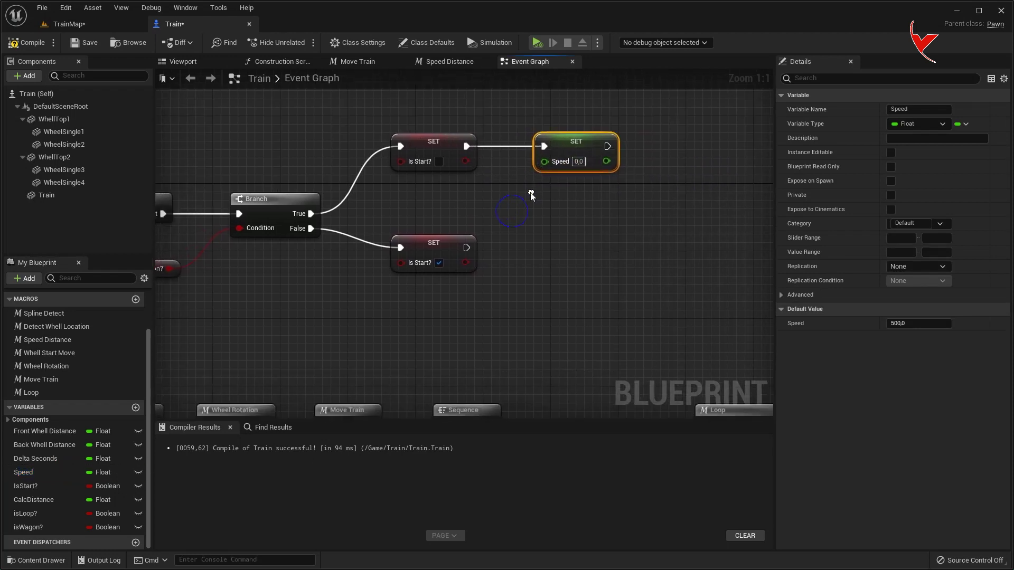
drag(27, 476, 534, 244)
click(578, 271)
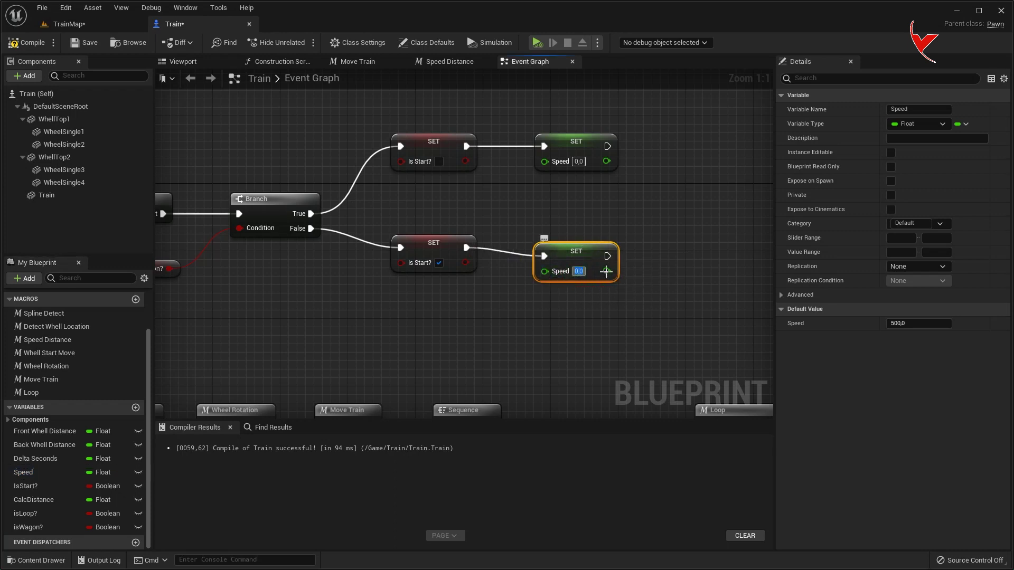
text(500,0)
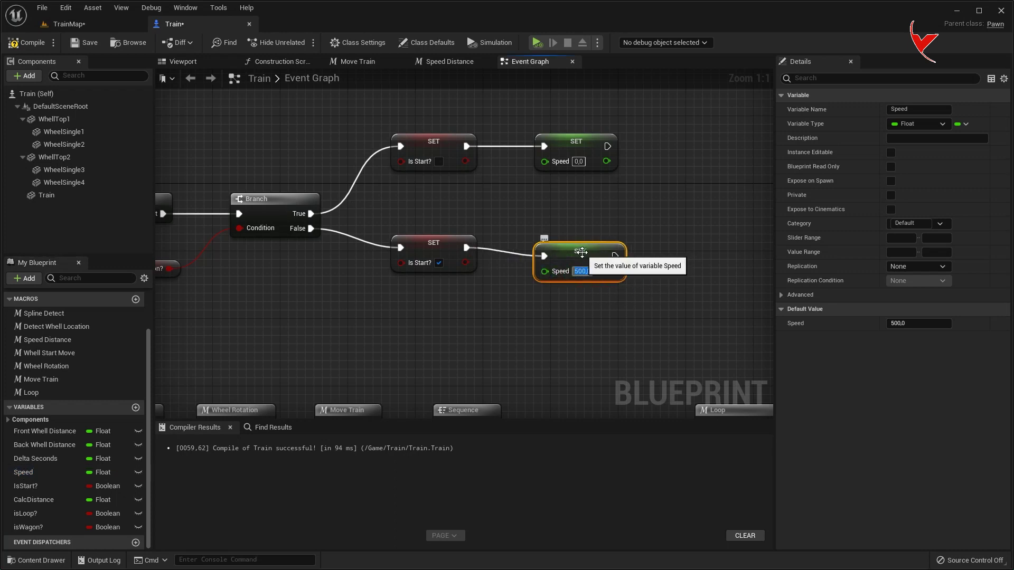
key(ctrl+s)
click(183, 61)
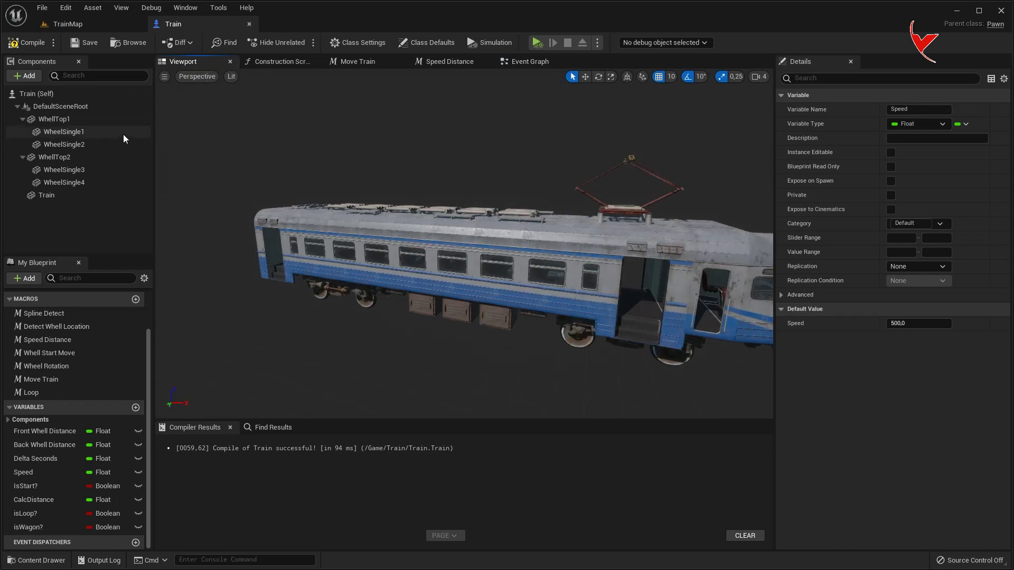
Add a Box Collision named Front under the Train mesh.
click(48, 195)
click(26, 75)
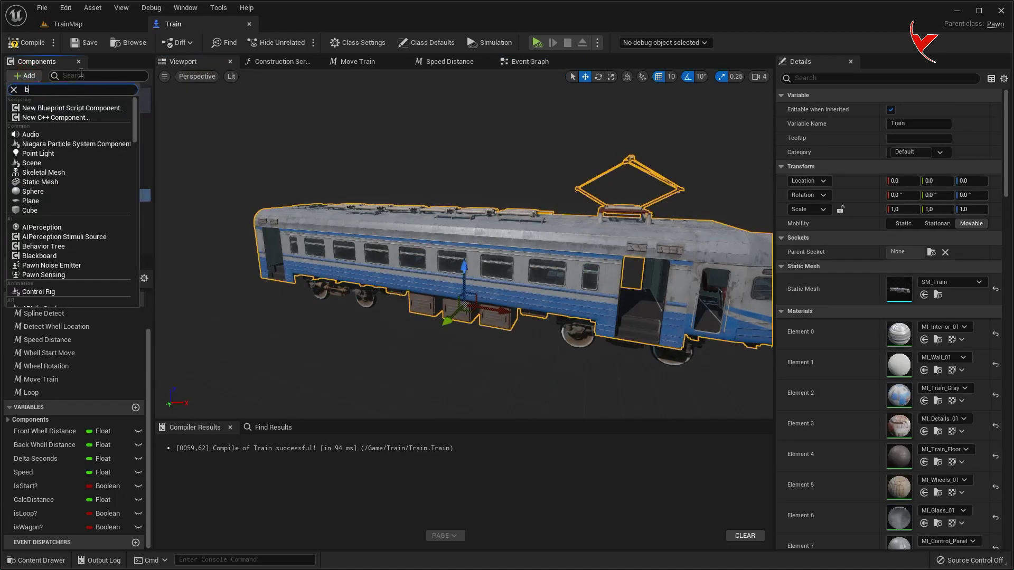
click(58, 111)
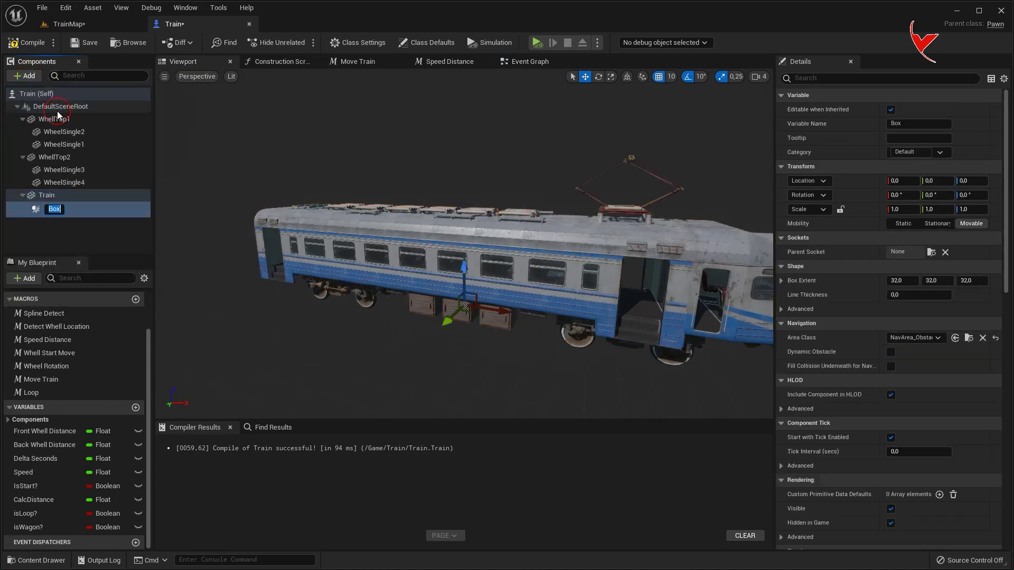
text(Front)
key(Return)
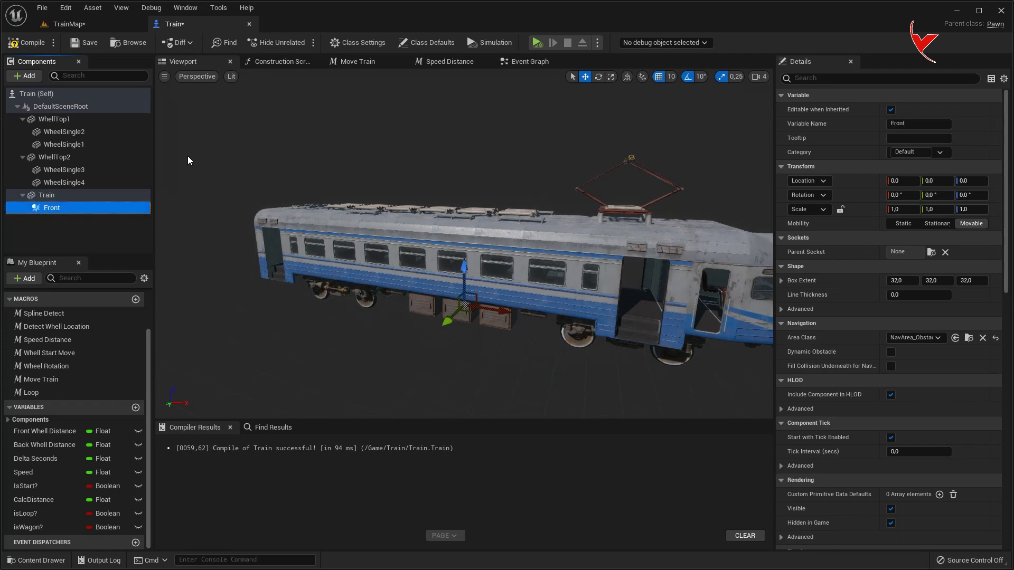
Move the Front box to the train's front end and flatten it into a thin plate.
right_drag(188, 157, 316, 174)
drag(443, 317, 703, 328)
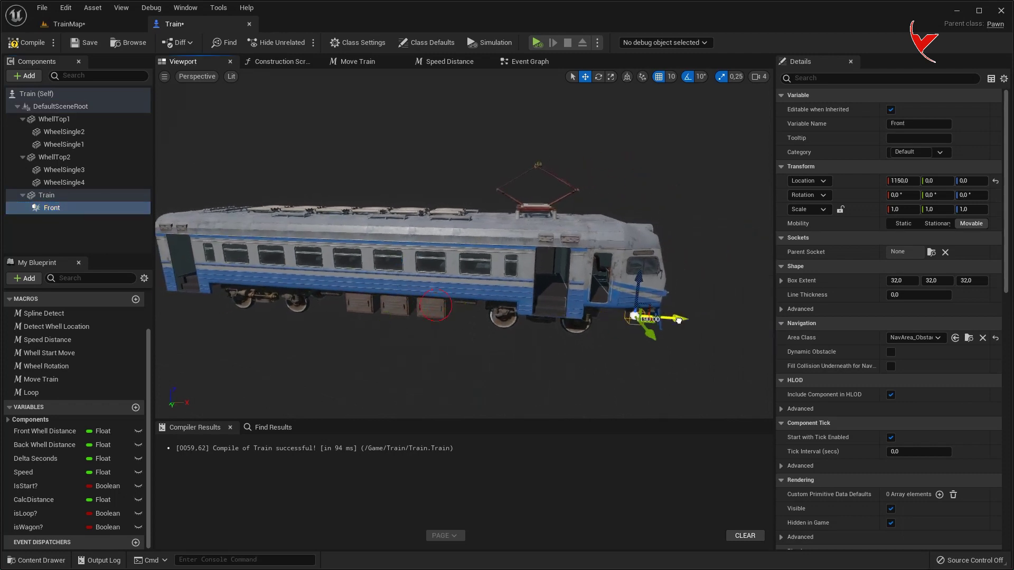
key(f)
mouse_move(608, 296)
alt+mouse_down()
mouse_move(503, 196)
mouse_move(497, 96)
alt+mouse_up()
alt+drag(533, 181, 554, 205)
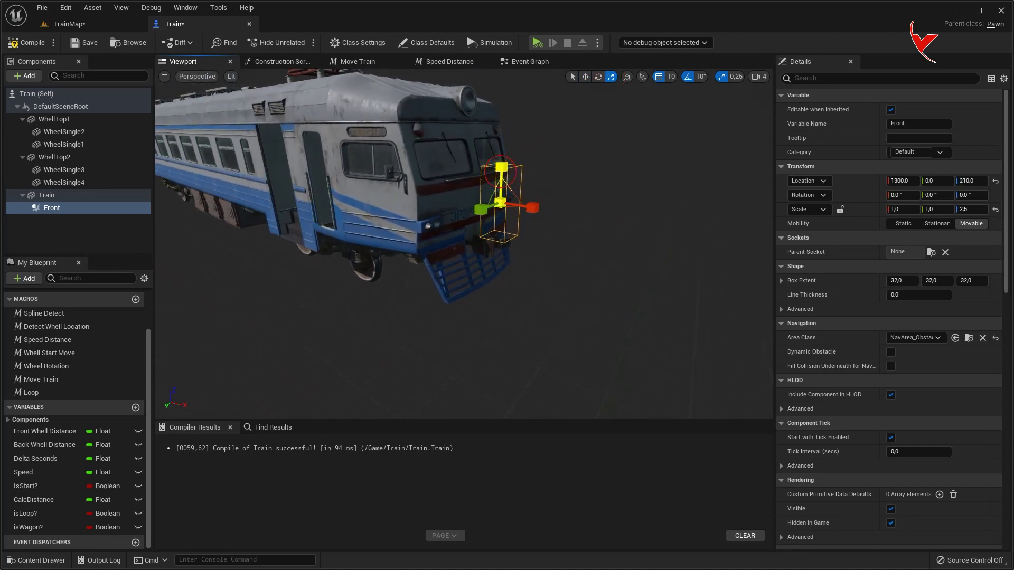
drag(482, 211, 464, 214)
drag(533, 208, 475, 211)
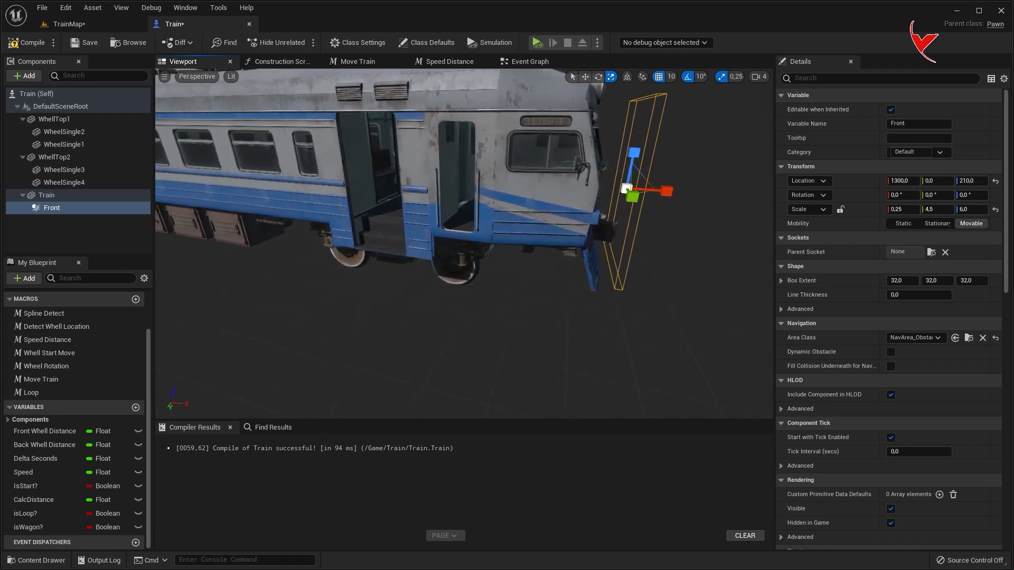
alt+drag(249, 224, 316, 225)
Duplicate the Front box as Back and move it to the train's rear end.
right_click(128, 209)
click(174, 284)
text(Back)
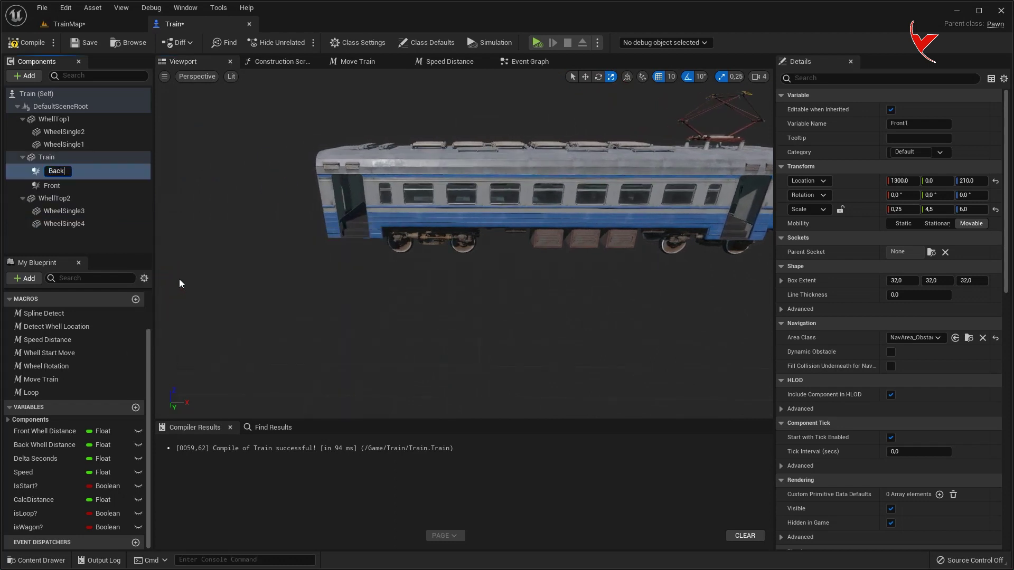
key(Return)
alt+drag(339, 212, 421, 218)
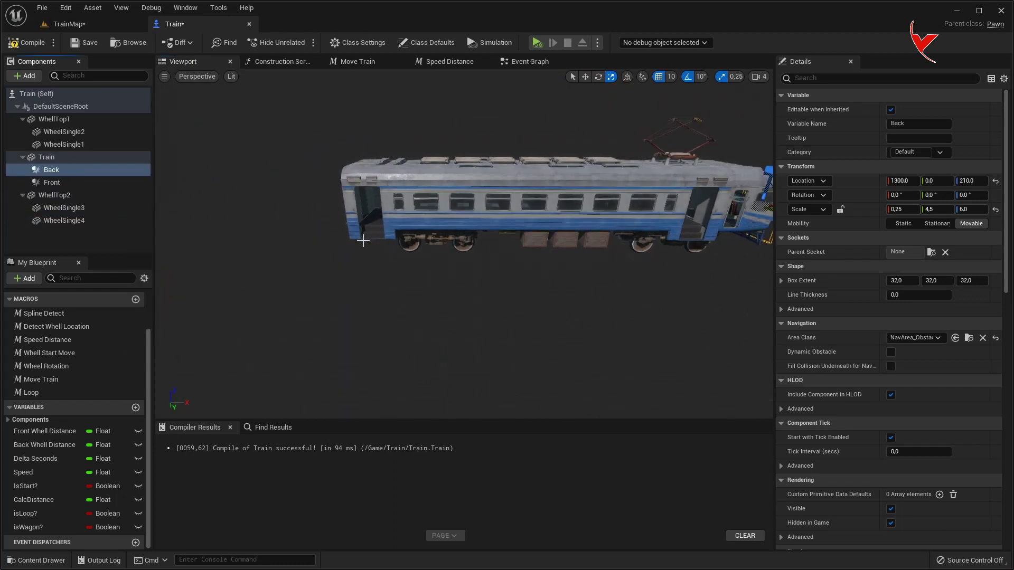
click(585, 76)
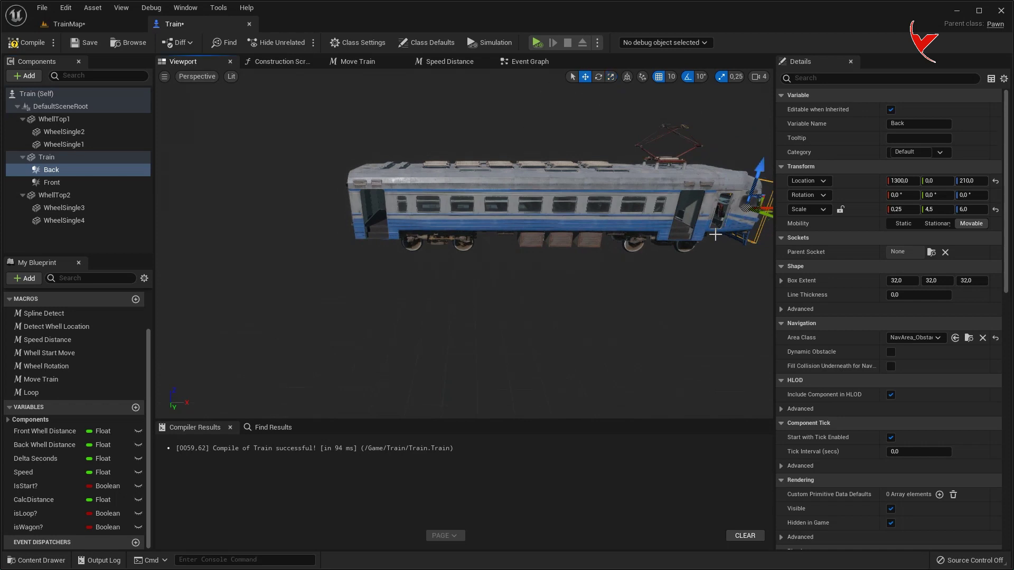
drag(745, 214, 403, 233)
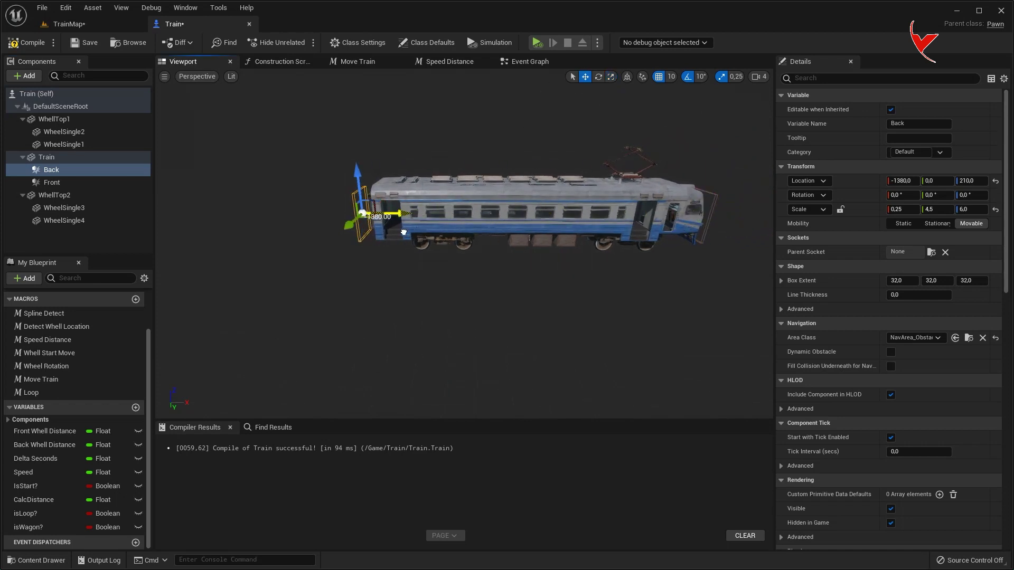
key(f)
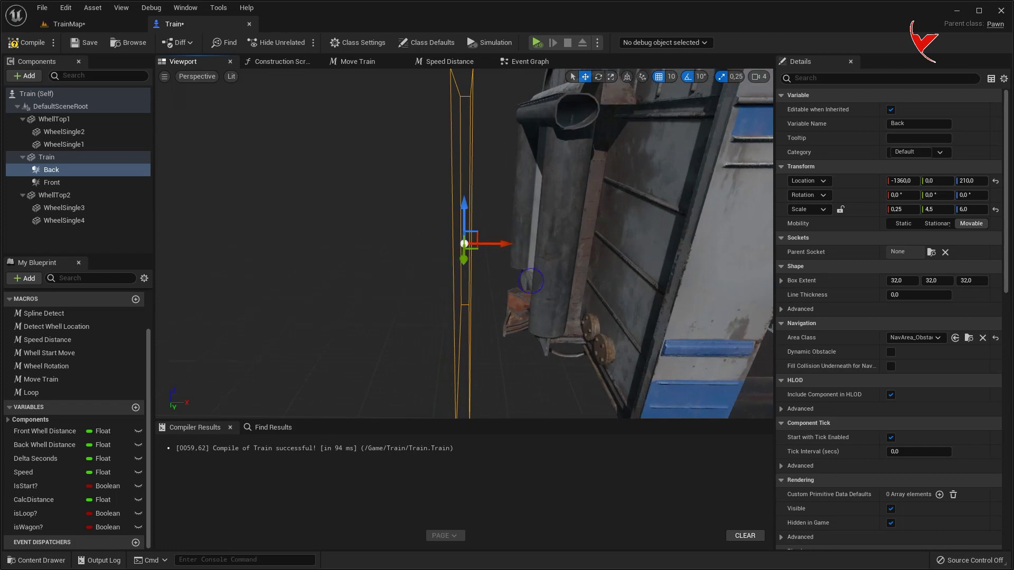
scroll(530, 281, down, 10)
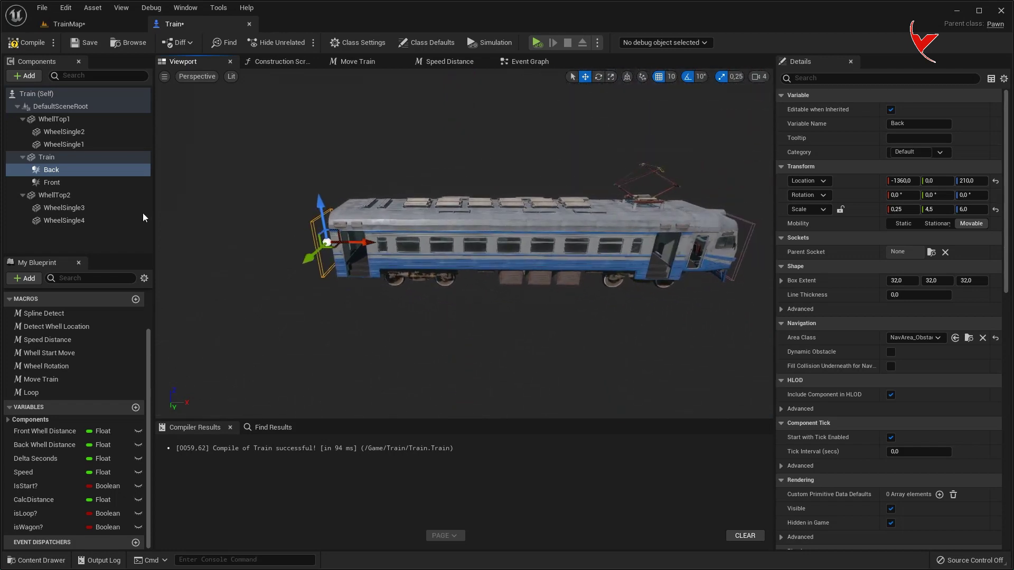
click(51, 182)
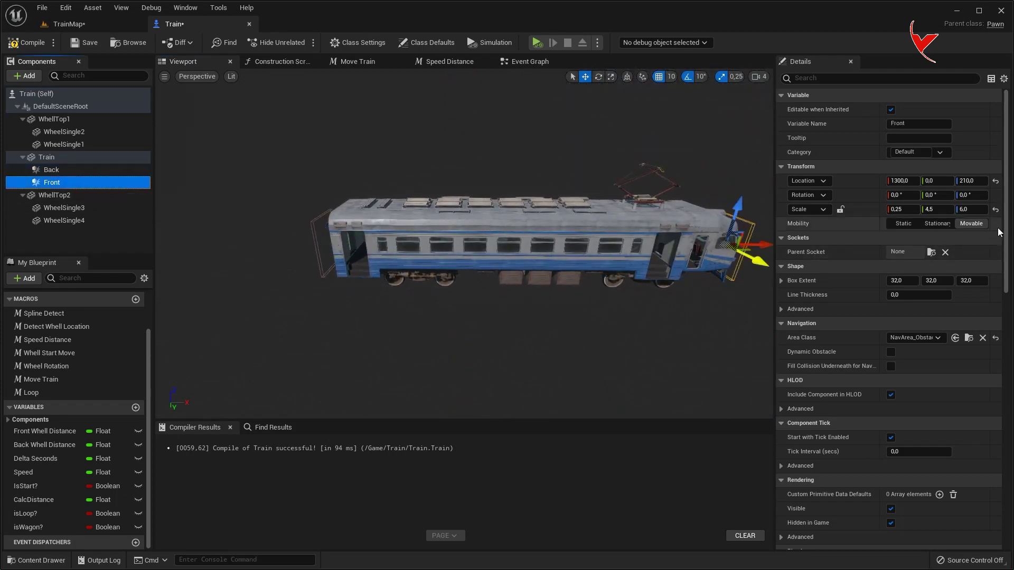
scroll(845, 227, down, 15)
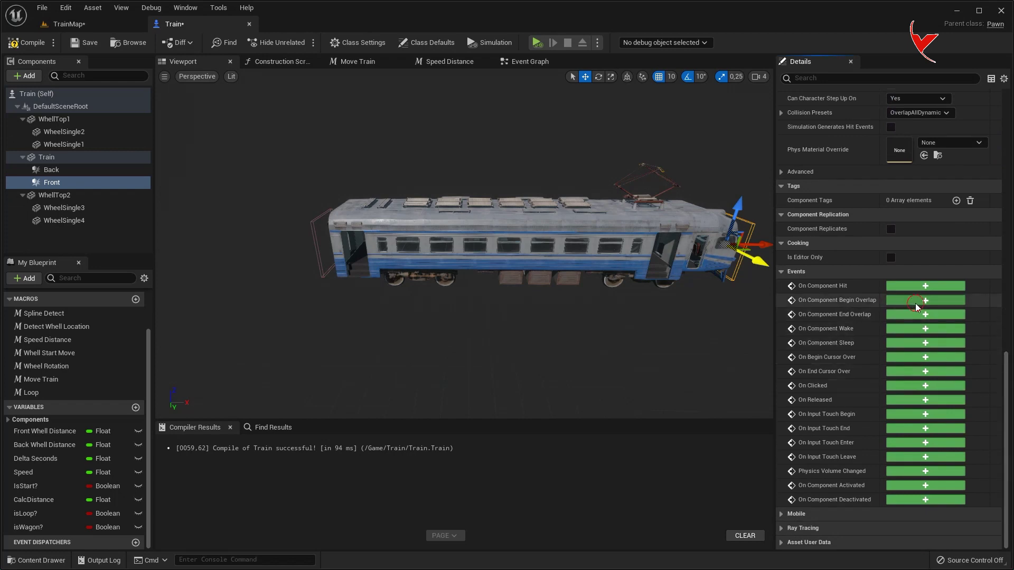
Add a begin-overlap event for Front feeding a Branch conditioned on isWagon?
click(917, 300)
right_drag(679, 240, 497, 200)
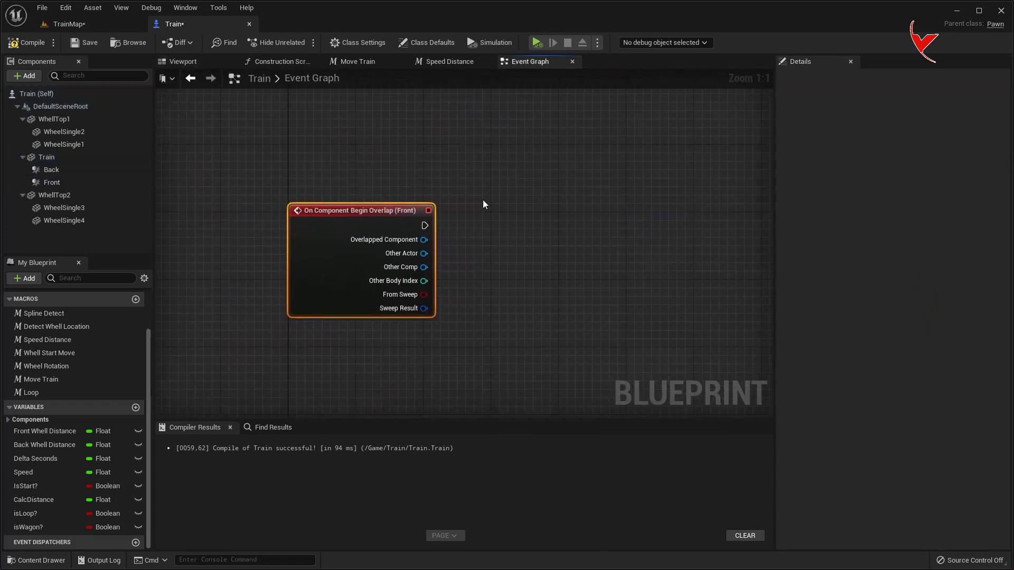
drag(524, 229, 523, 230)
text(branch)
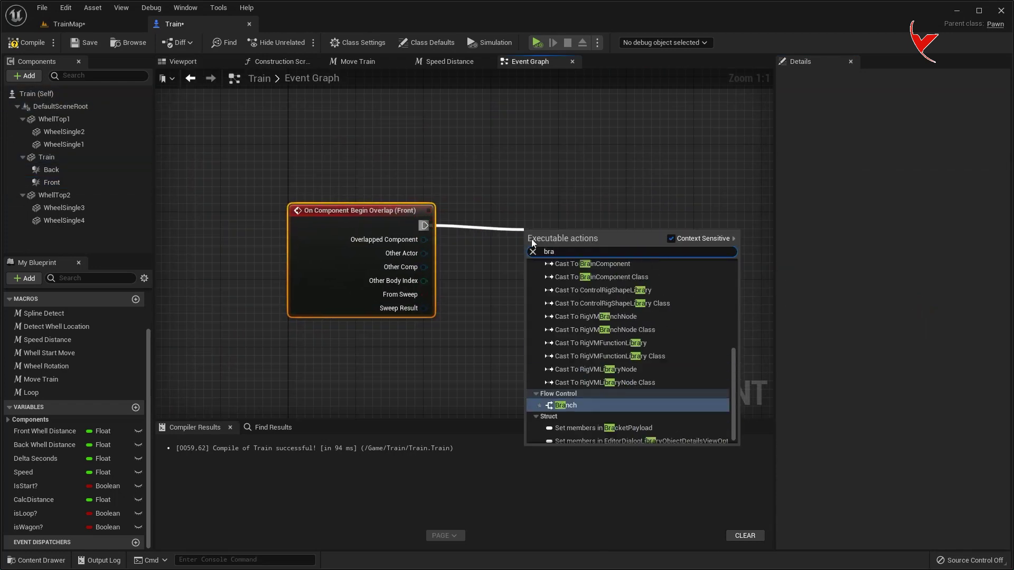
key(Return)
key(q)
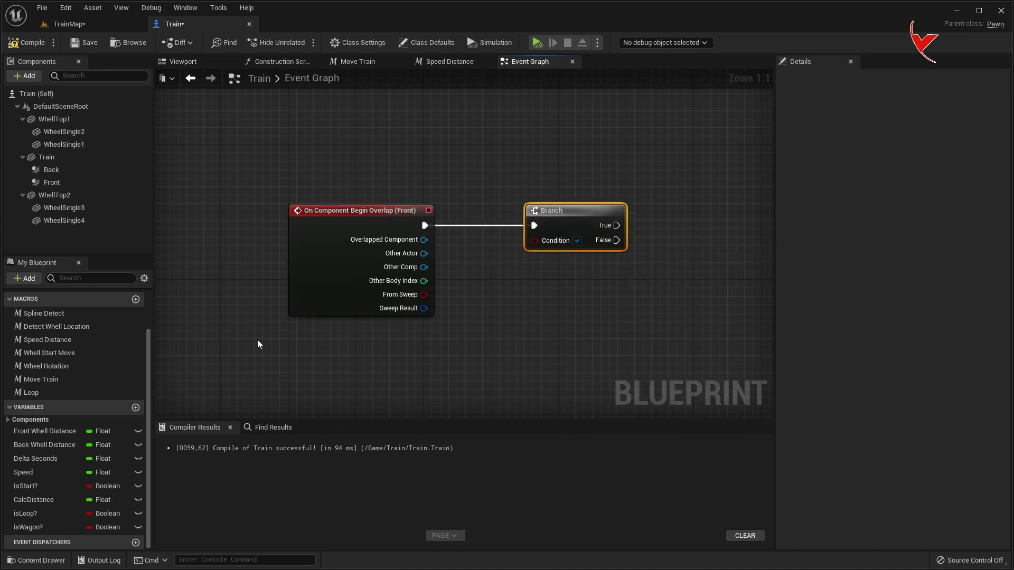
drag(32, 527, 401, 165)
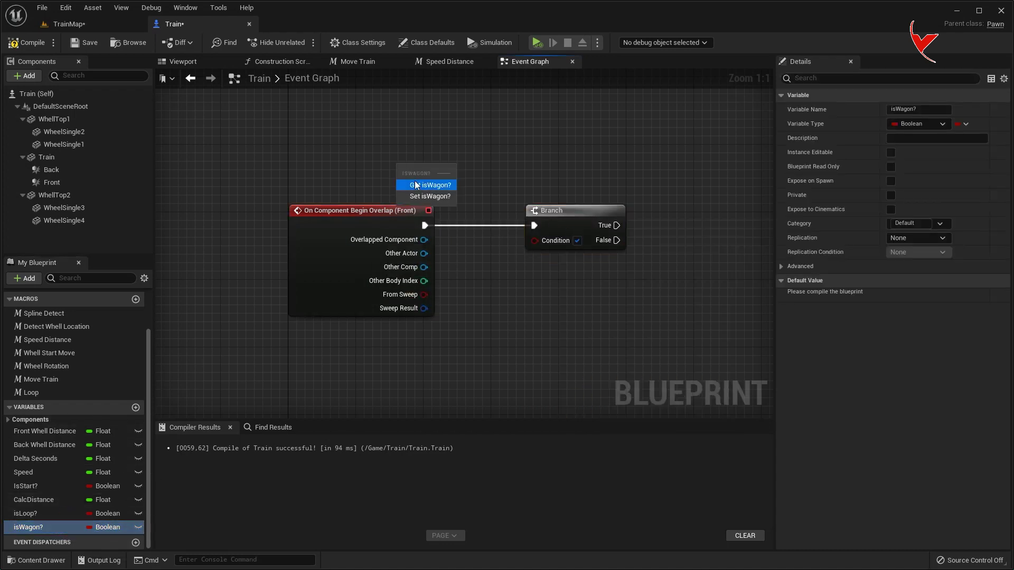
click(443, 174)
drag(456, 171, 535, 241)
Get Other Comp's object name and feed it into an Equal Exactly (String) check for Back.
right_drag(422, 266, 320, 252)
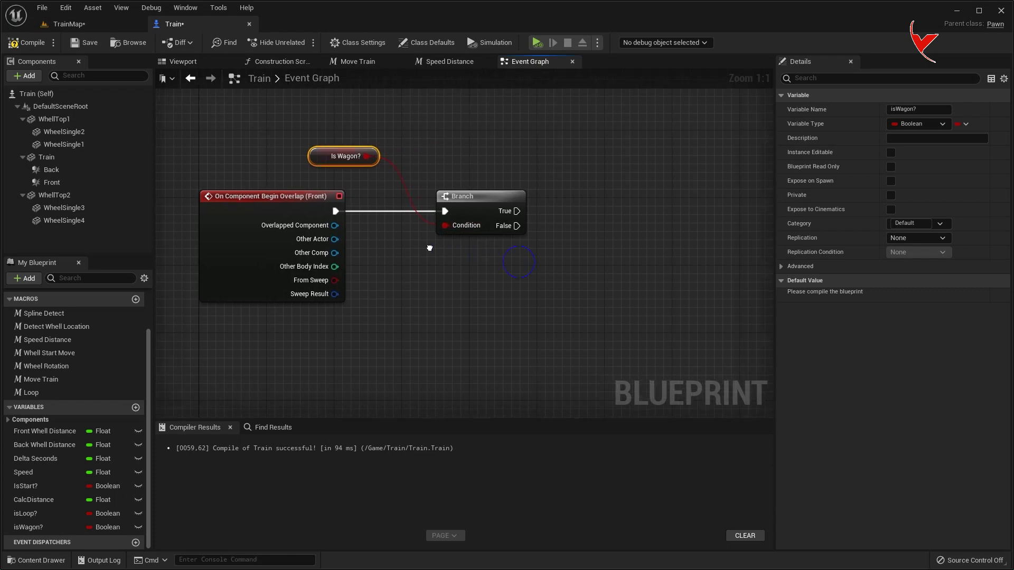
drag(423, 271, 422, 271)
text(get objec)
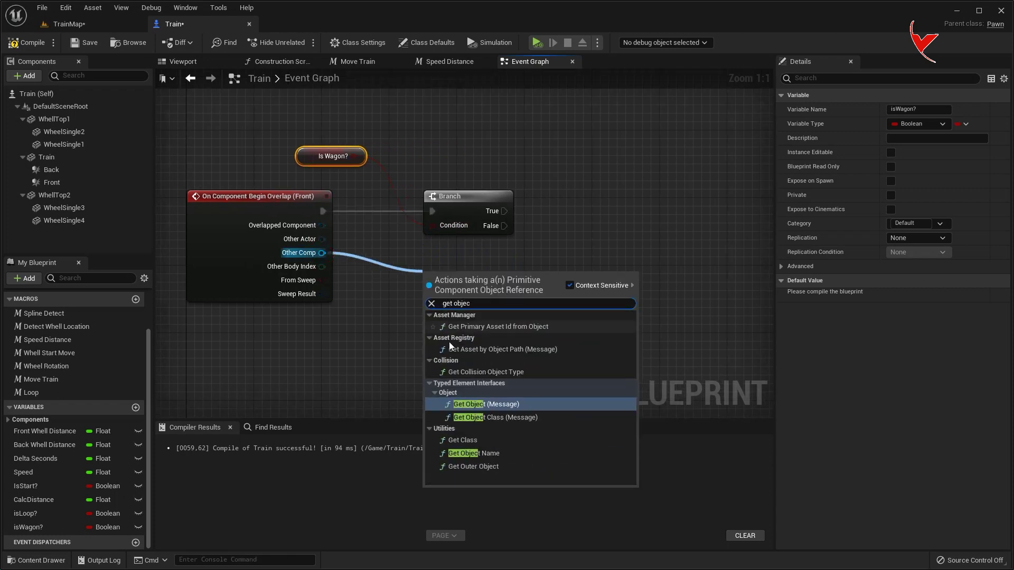
click(474, 453)
right_drag(523, 344, 454, 353)
drag(448, 303, 517, 303)
text(==)
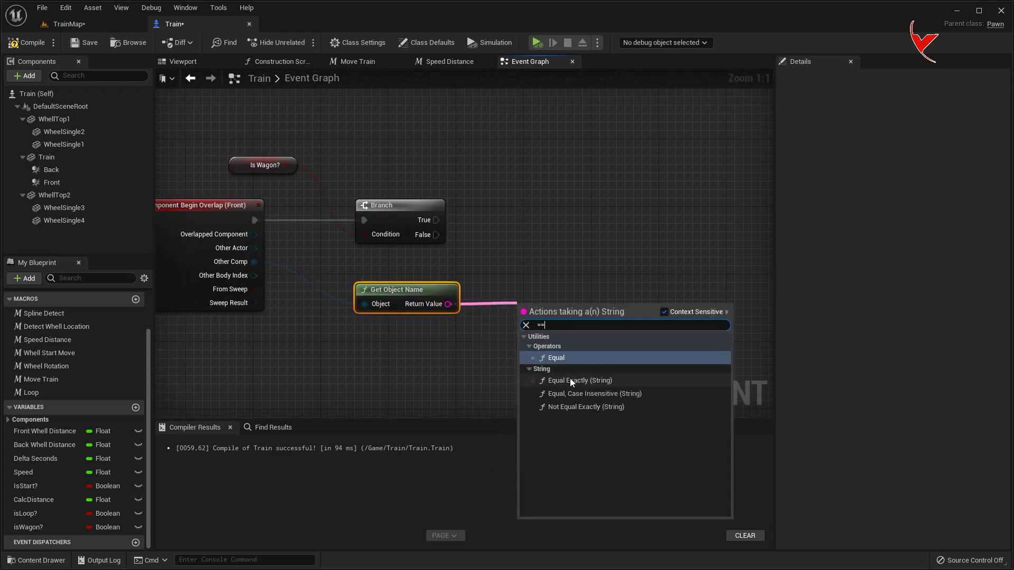
click(570, 381)
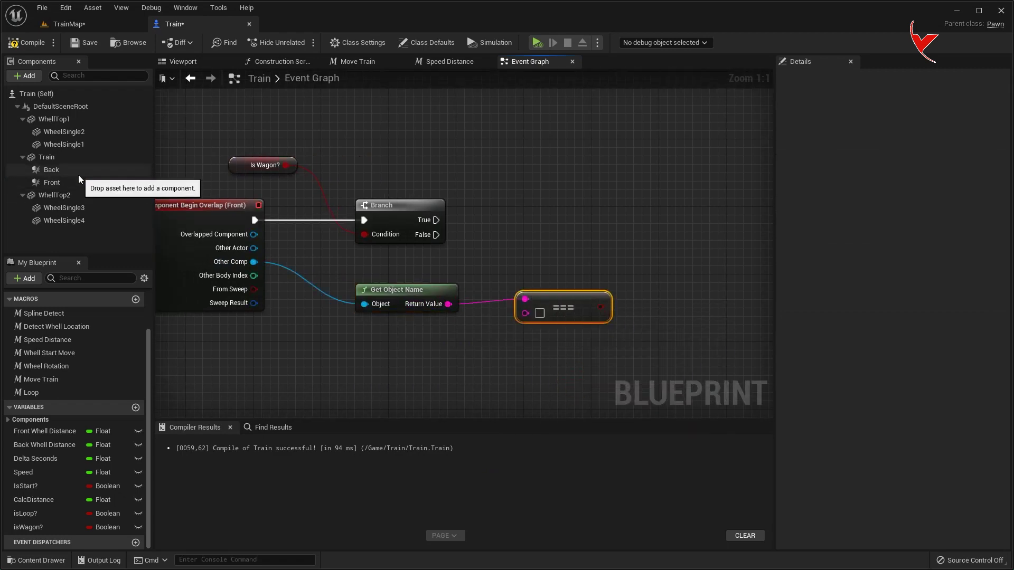
click(51, 170)
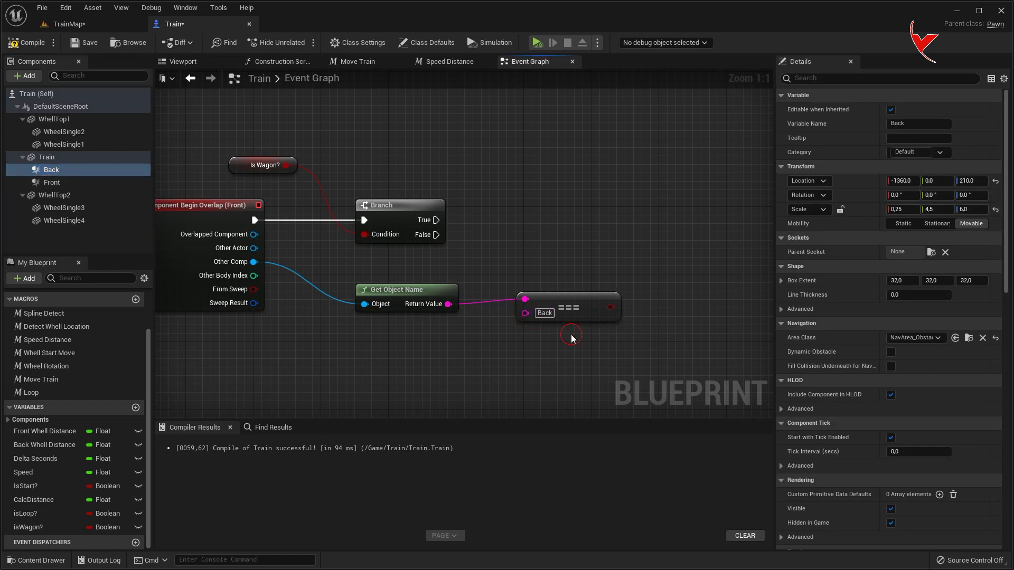
Add a second Branch on the first Branch's True path, conditioned on the name comparison.
right_drag(571, 338, 463, 335)
drag(325, 217, 521, 214)
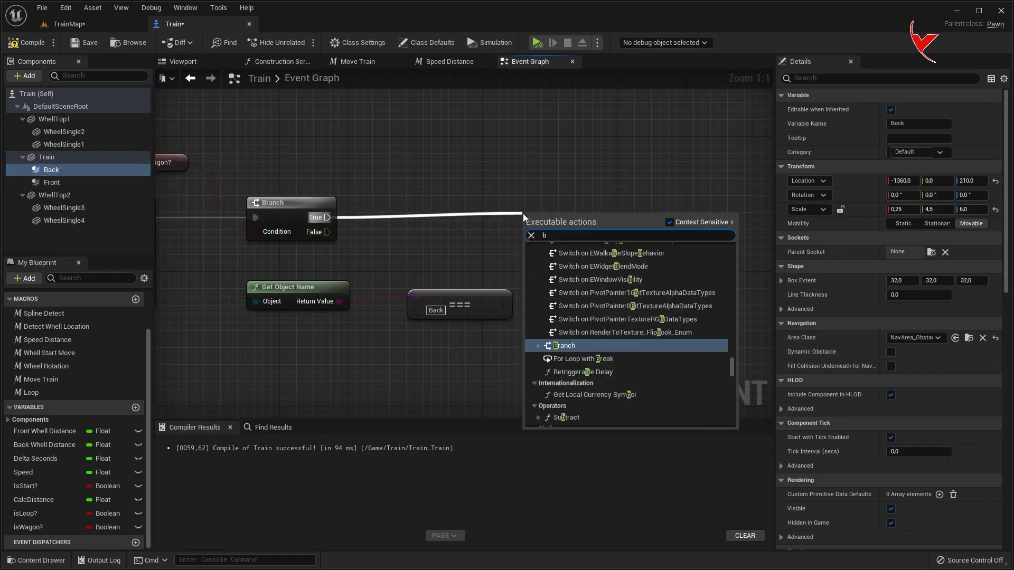
text(bra)
click(573, 391)
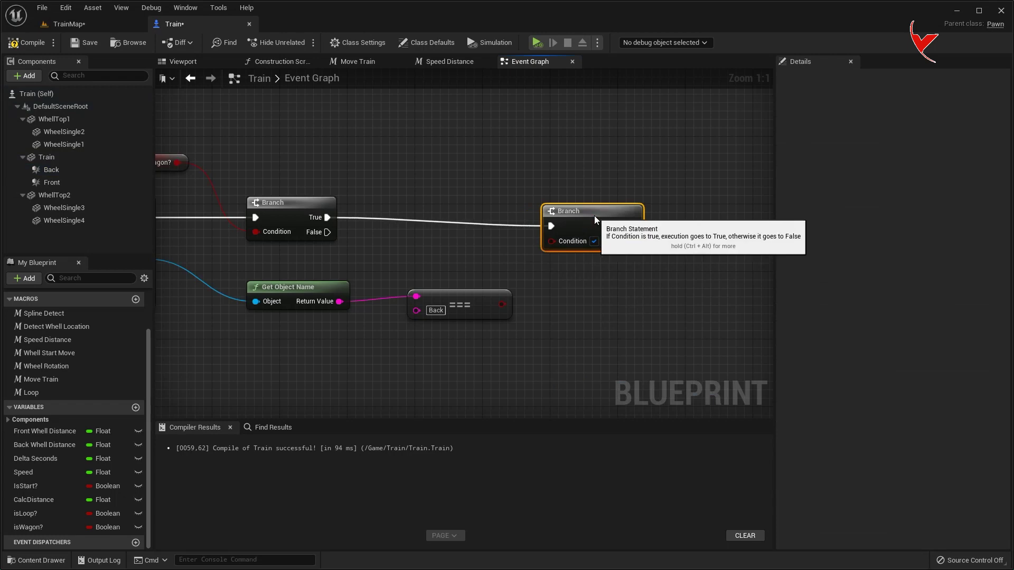
drag(499, 305, 560, 232)
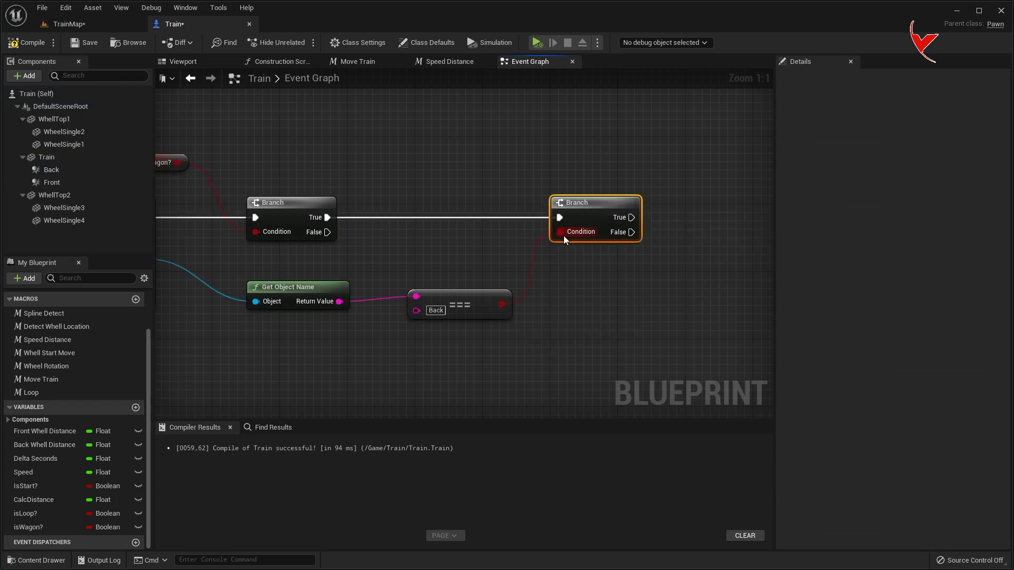
right_drag(571, 269, 412, 278)
Add Cast To Pawn on the second Branch's True path, wiring Other Actor in via a reroute point.
drag(474, 227, 538, 219)
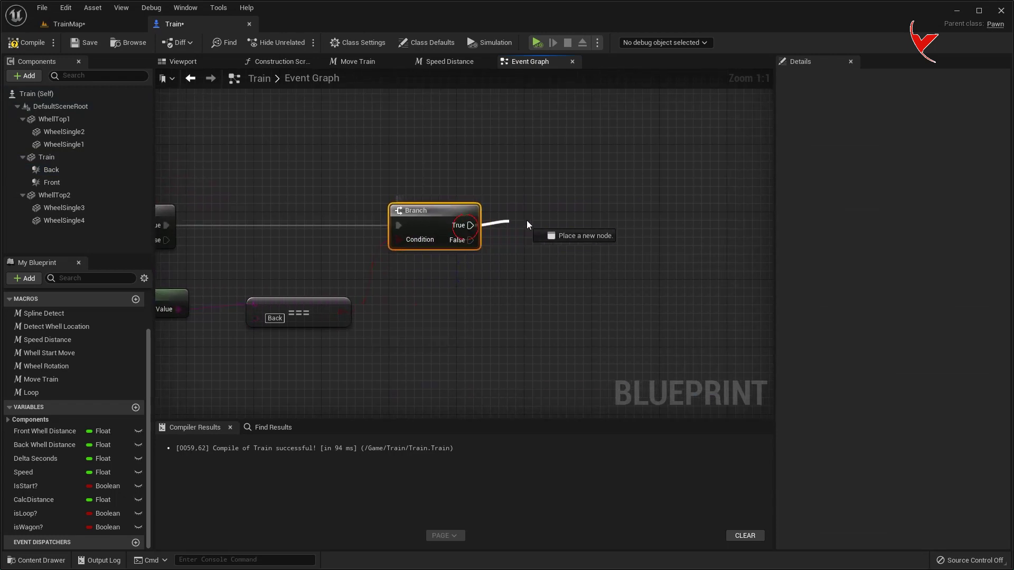
text(cast t)
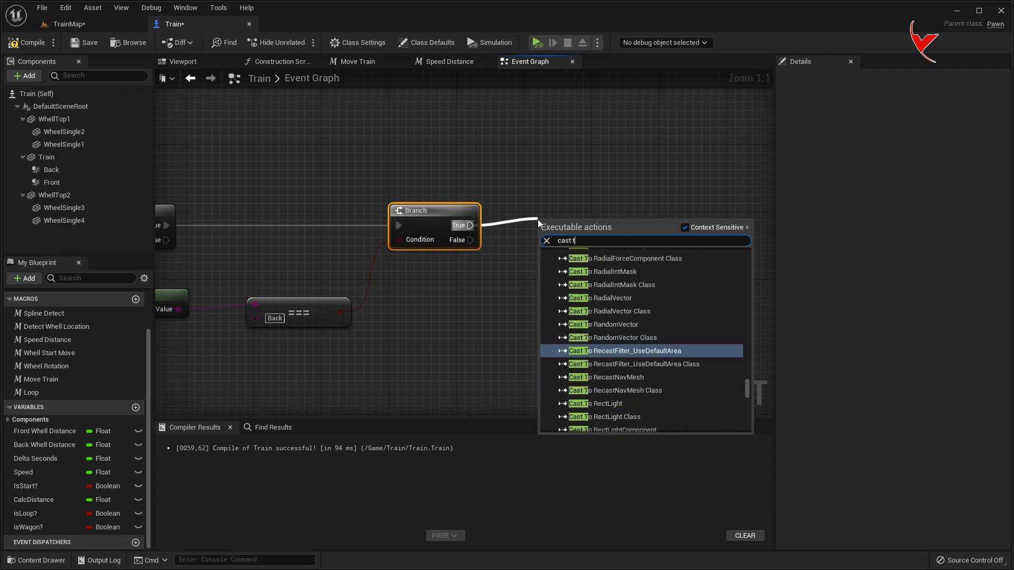
text(o paw)
click(618, 346)
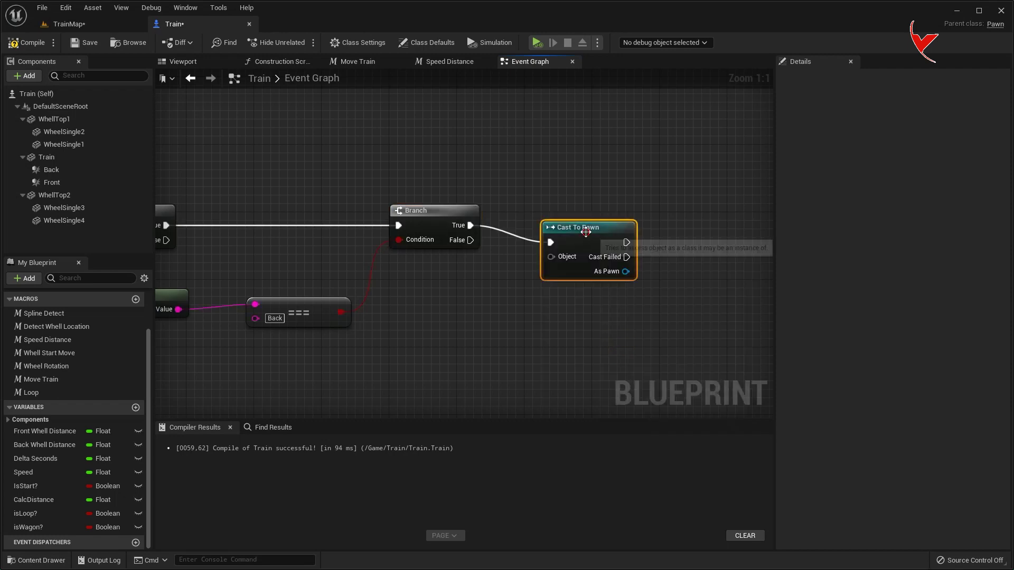
scroll(440, 277, down, 3)
scroll(385, 242, down, 2)
scroll(385, 242, up, 2)
scroll(280, 241, up, 1)
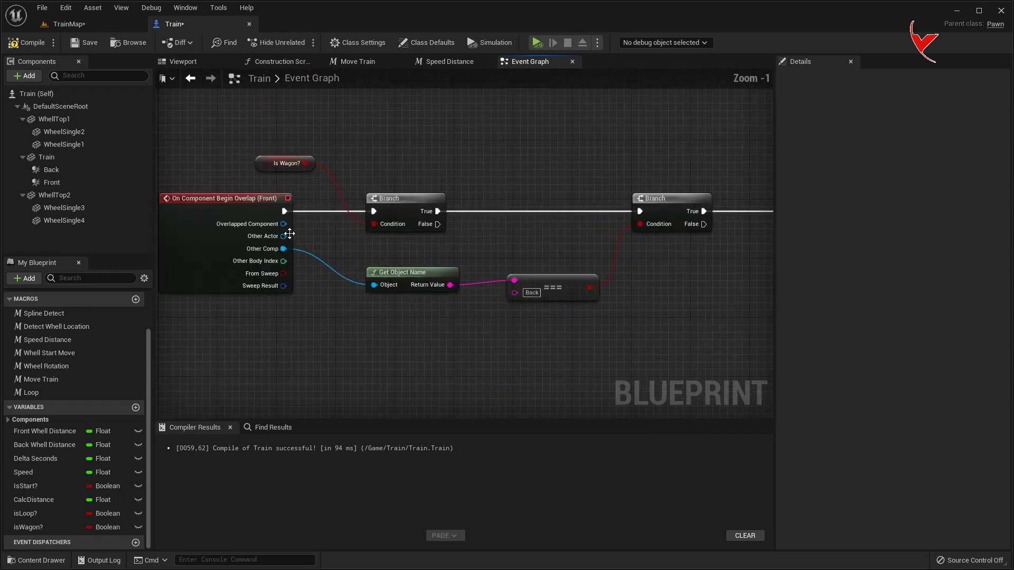
mouse_move(287, 235)
mouse_down()
mouse_move(597, 239)
mouse_move(555, 226)
mouse_move(499, 249)
mouse_up()
double_click(511, 223)
right_drag(499, 248, 351, 261)
scroll(351, 261, up, 1)
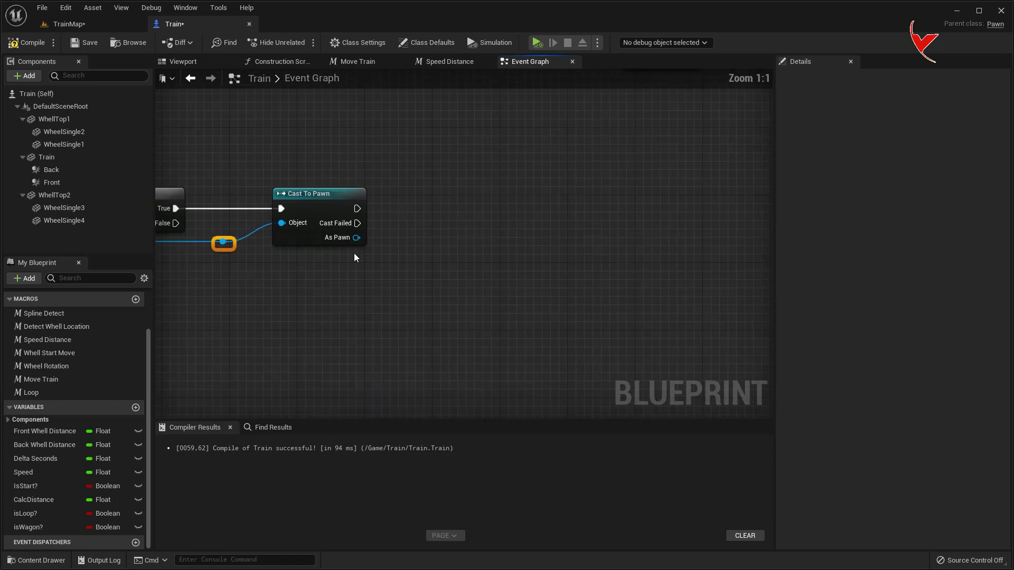
drag(363, 245, 408, 261)
From As Pawn, get the movement component and its Get Max Speed value.
text(get move)
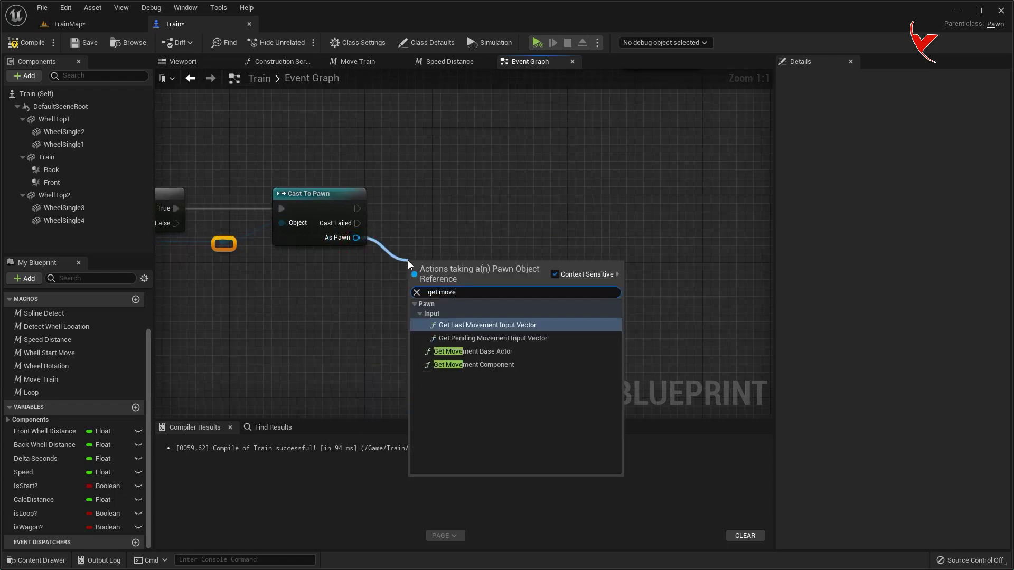
click(473, 364)
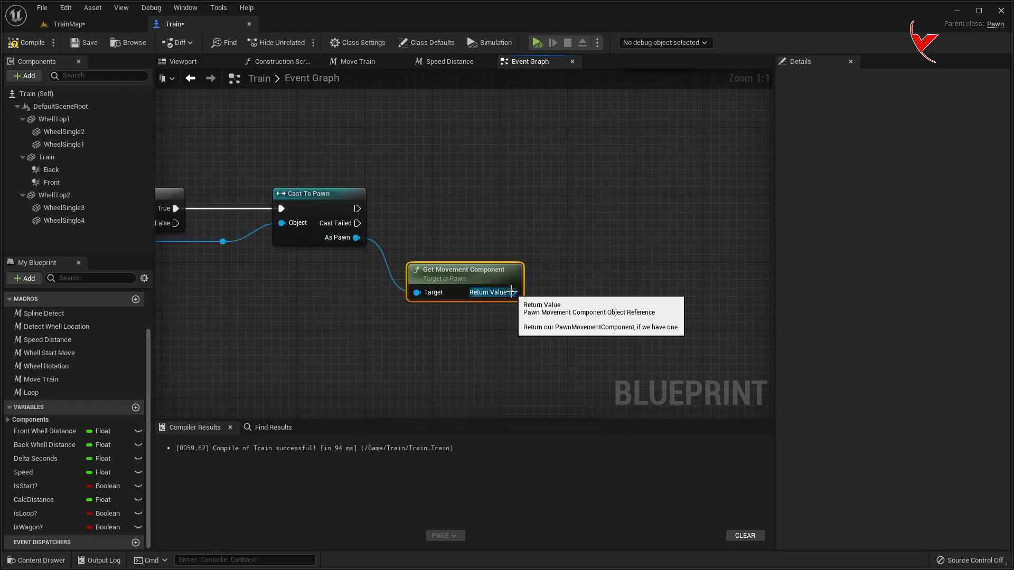
drag(512, 293, 553, 294)
text(get spe)
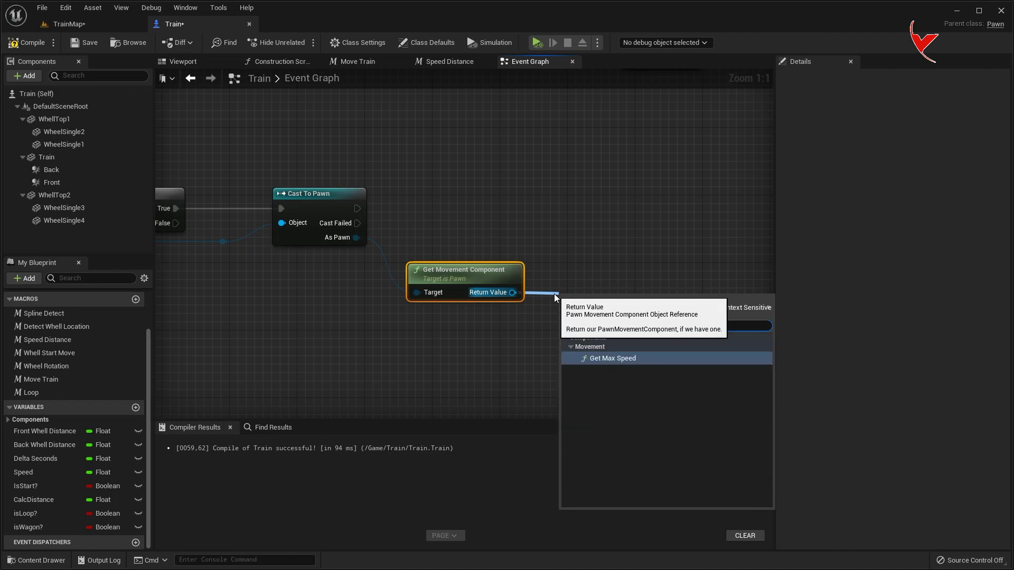
click(623, 360)
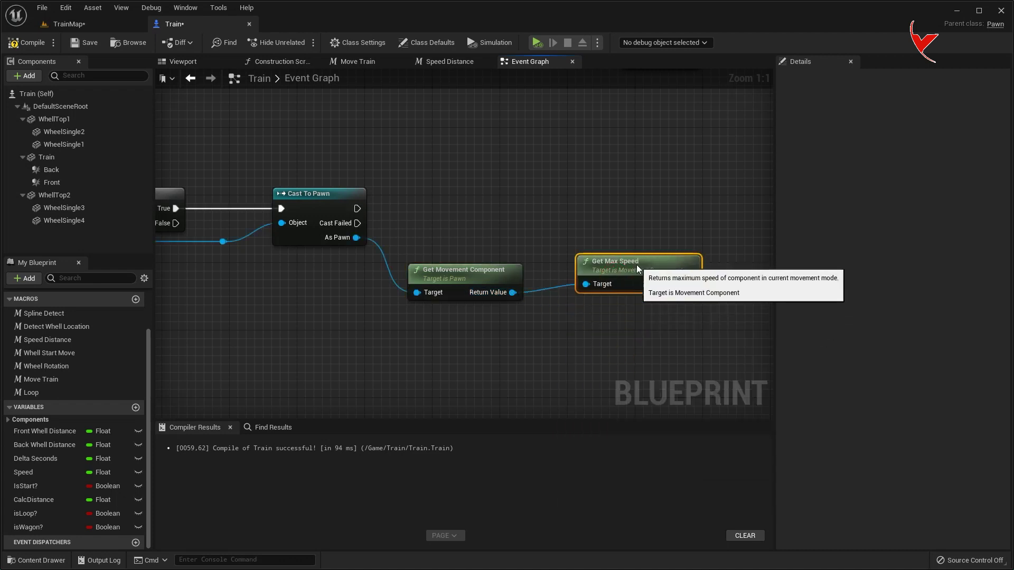
right_drag(627, 270, 526, 269)
After the cast, set IsStart? true and set Speed from the max speed return value.
drag(71, 485, 258, 205)
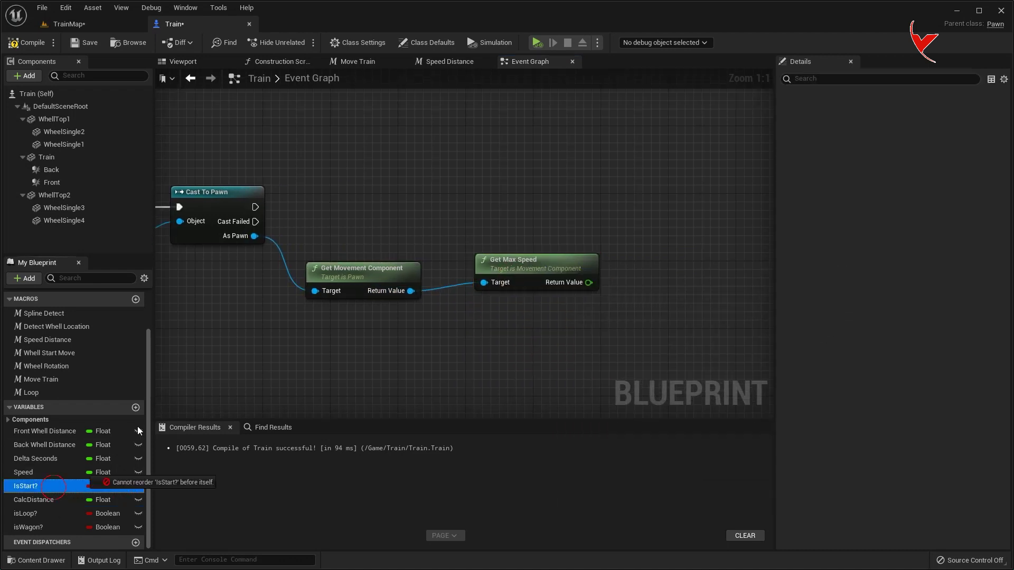
drag(384, 219, 587, 211)
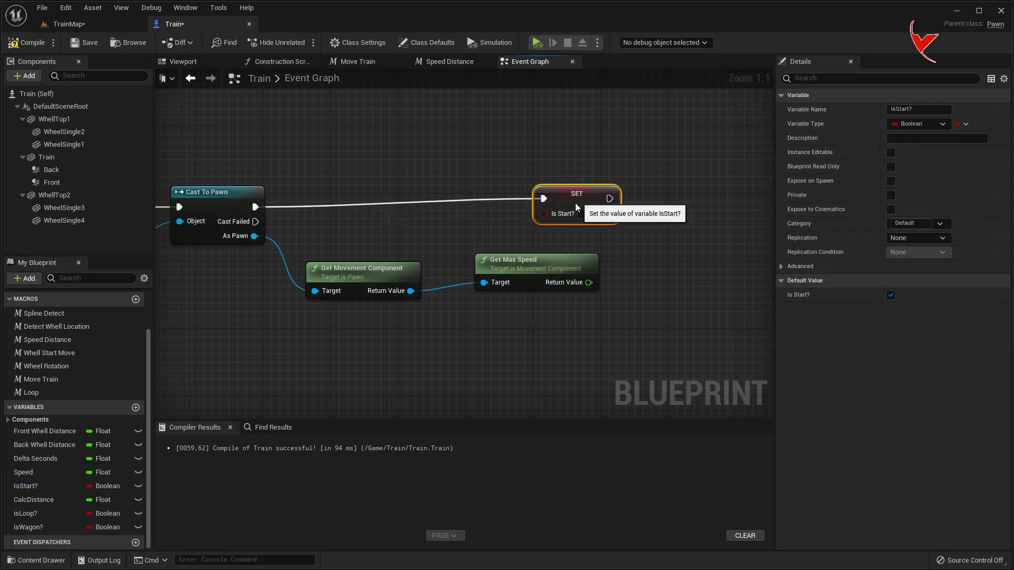
right_drag(572, 229, 316, 238)
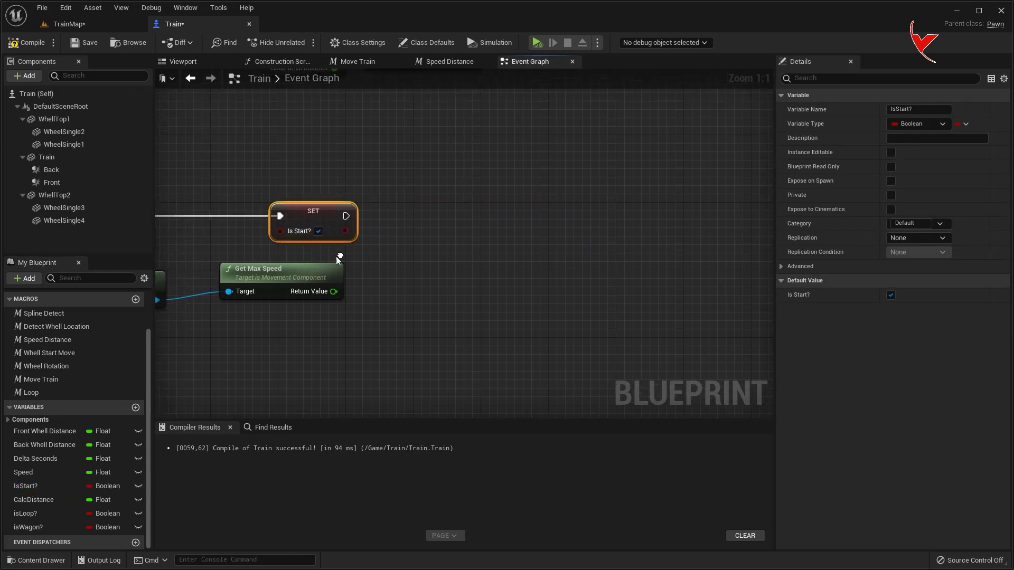
drag(73, 472, 371, 297)
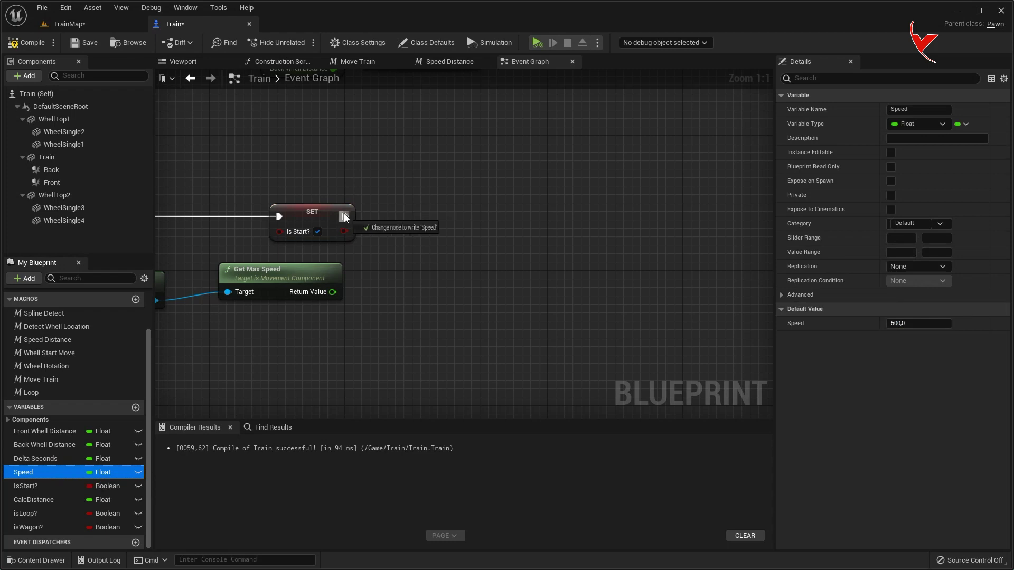
drag(344, 213, 344, 214)
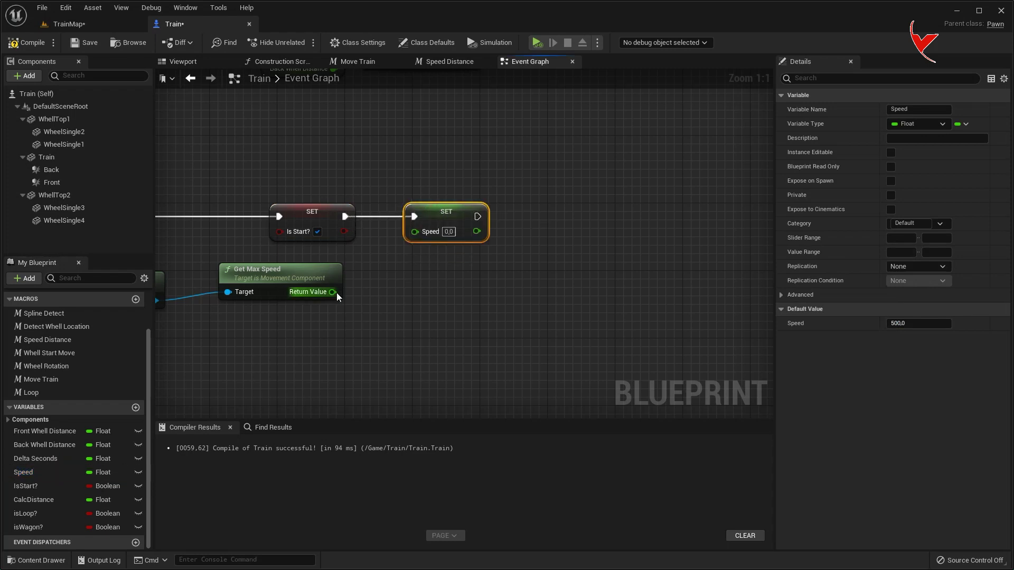
drag(337, 294, 413, 232)
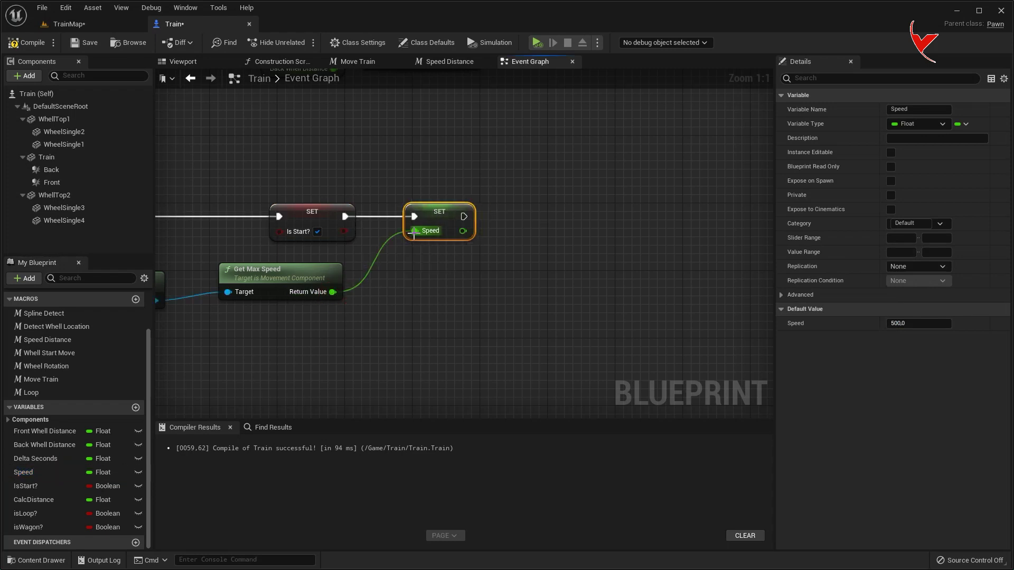
Add a Floating Pawn Movement component and shift the Sequence and Loop nodes right for room.
click(19, 78)
text(flo)
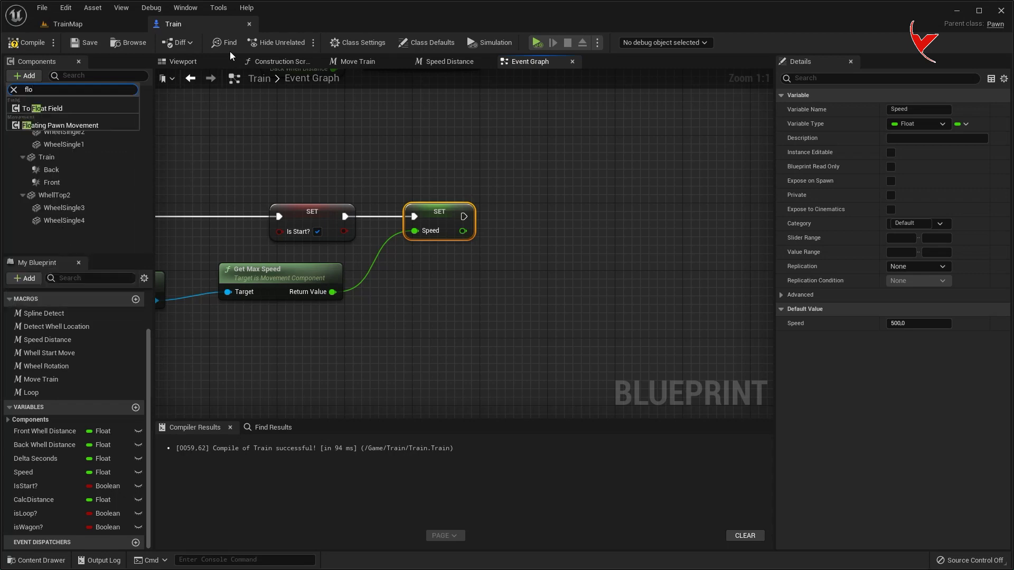
click(47, 125)
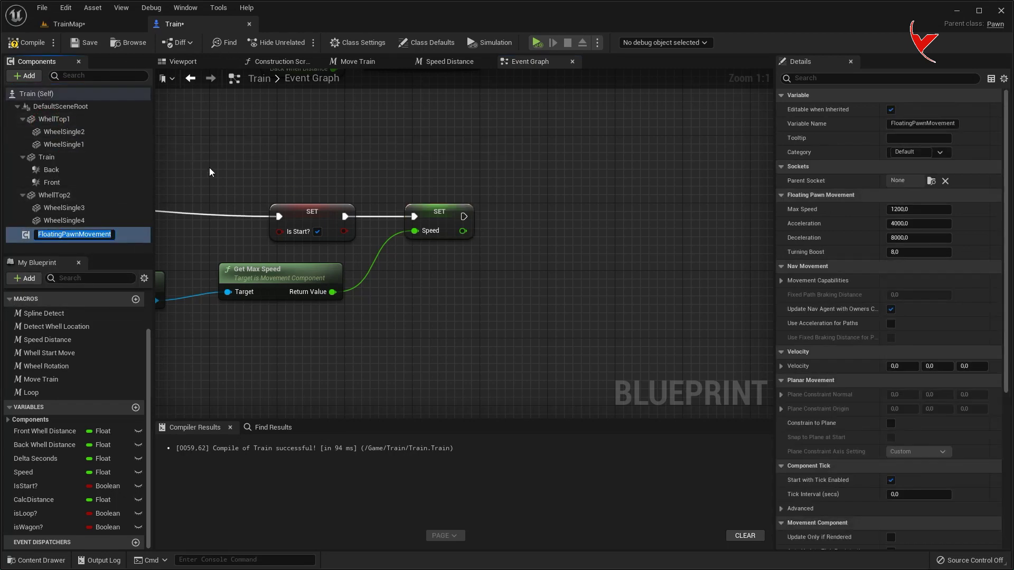
scroll(242, 188, down, 2)
right_drag(241, 188, 465, 231)
scroll(464, 231, down, 2)
right_drag(407, 272, 397, 306)
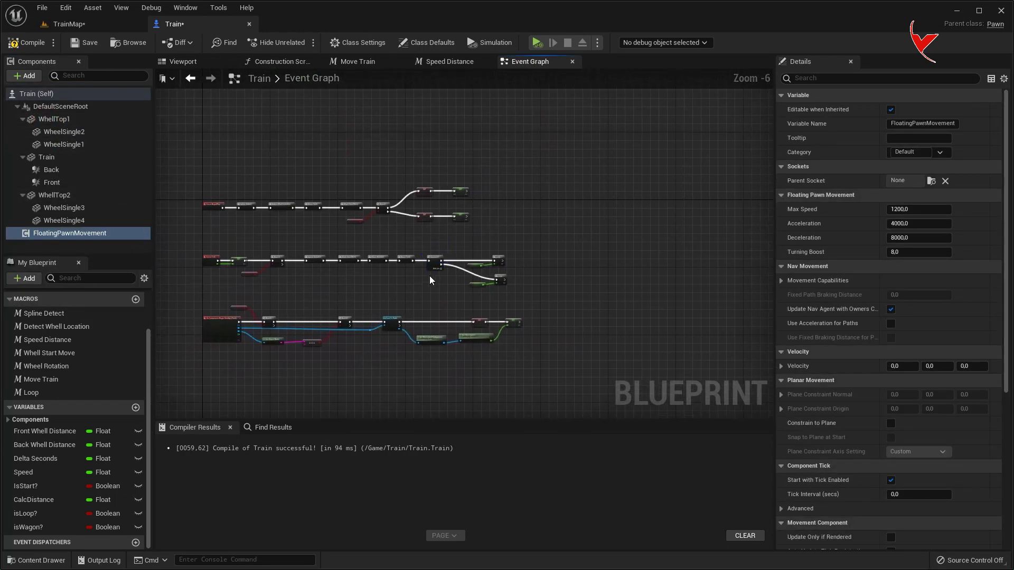
scroll(432, 204, up, 1)
drag(432, 204, 672, 322)
drag(447, 233, 602, 233)
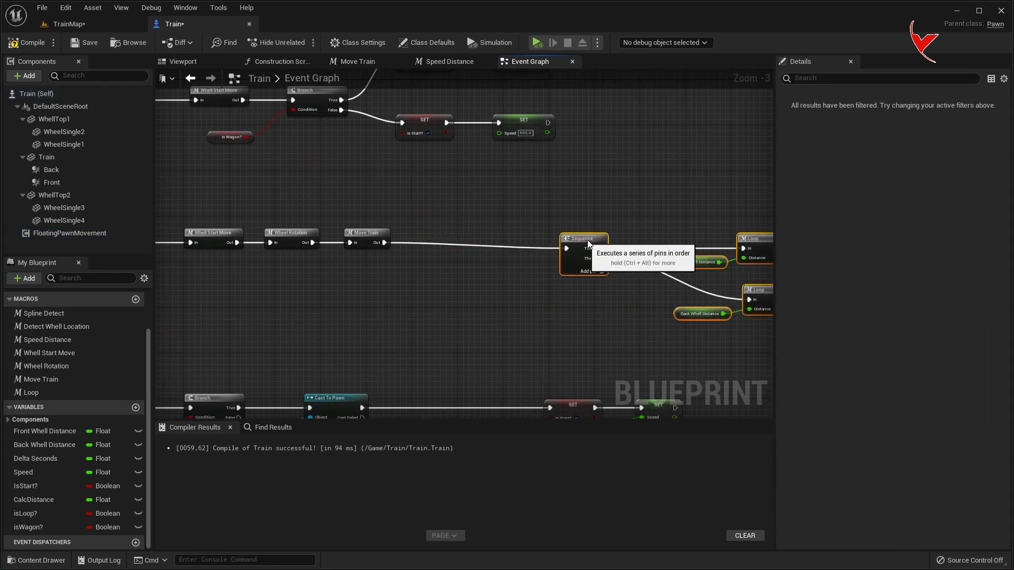
scroll(305, 284, up, 3)
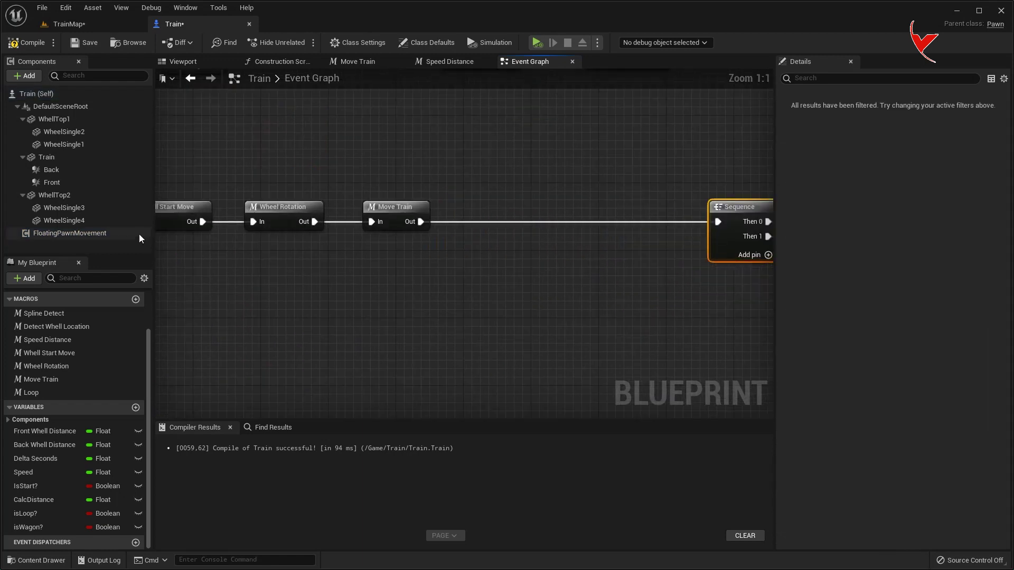
Insert a Floating Pawn Movement Set Max Speed node between Move Train and Sequence.
drag(106, 233, 284, 271)
drag(368, 279, 370, 280)
drag(459, 284, 492, 264)
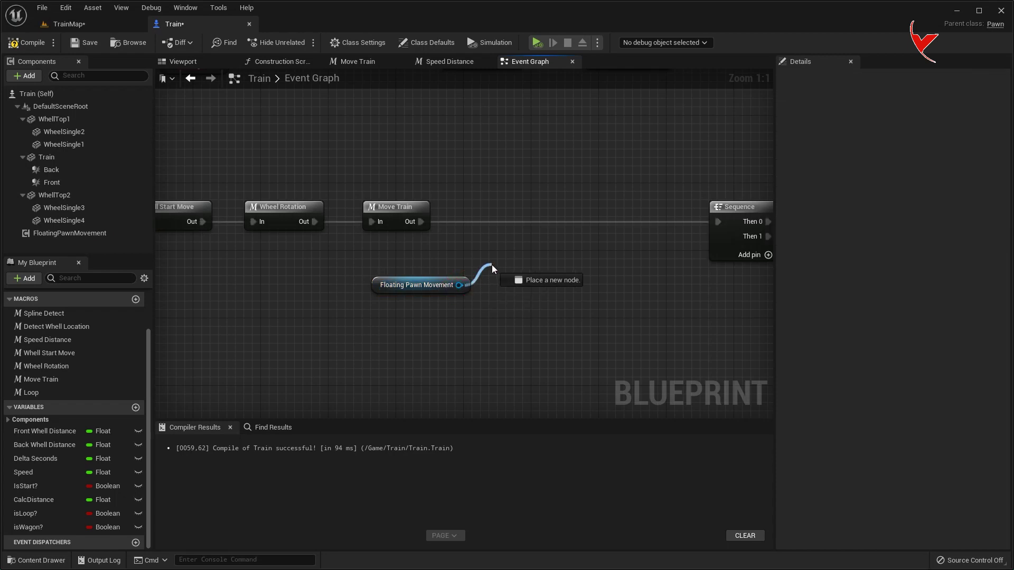
text(set max)
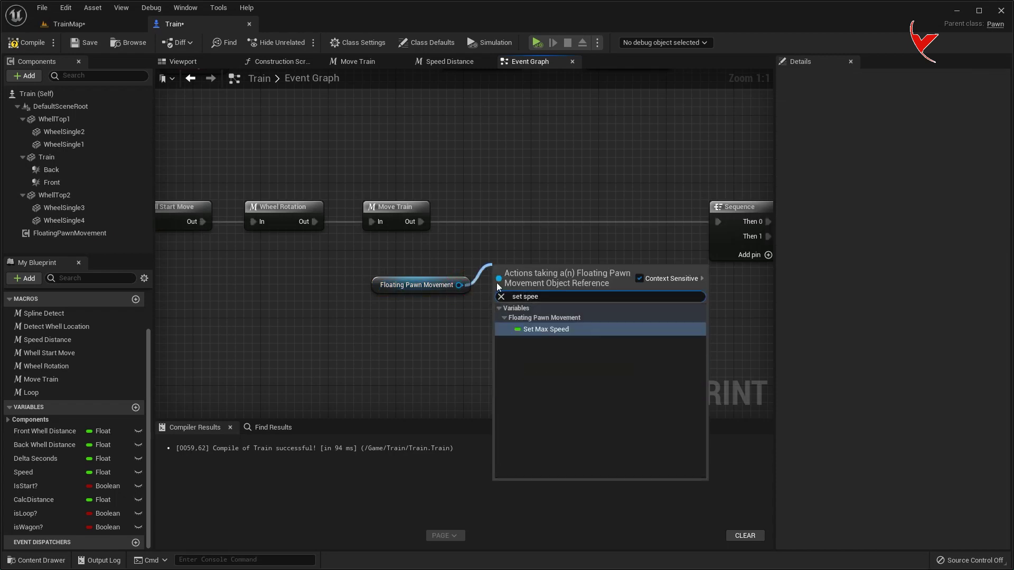
click(537, 325)
drag(574, 242, 590, 208)
drag(421, 221, 542, 222)
drag(619, 221, 718, 222)
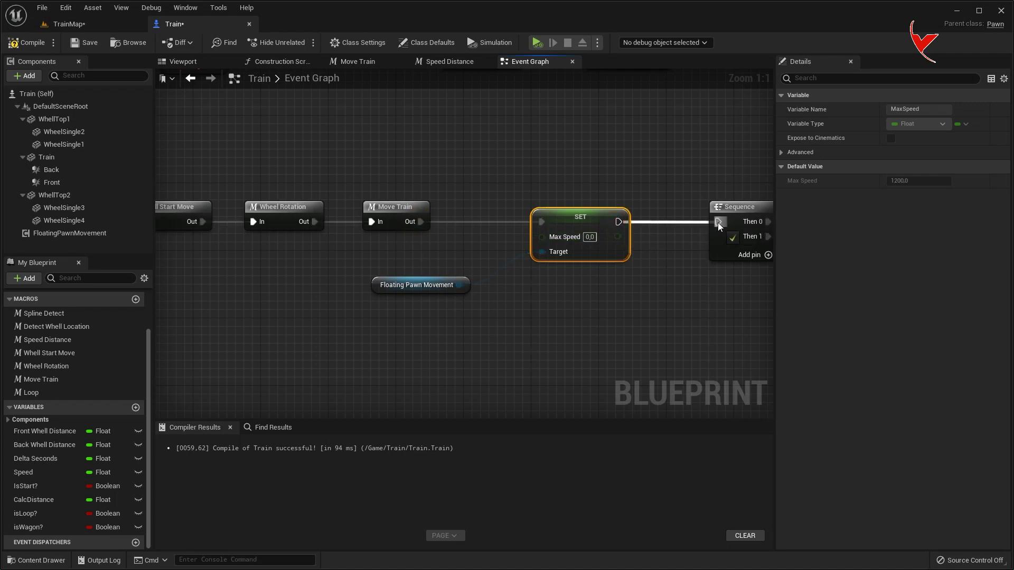
Plug the Speed variable into Max Speed, then compile and save the Train blueprint.
mouse_move(42, 471)
mouse_down()
mouse_move(420, 266)
mouse_move(542, 236)
mouse_up()
click(431, 273)
key(ctrl+s)
click(31, 46)
click(82, 45)
click(73, 23)
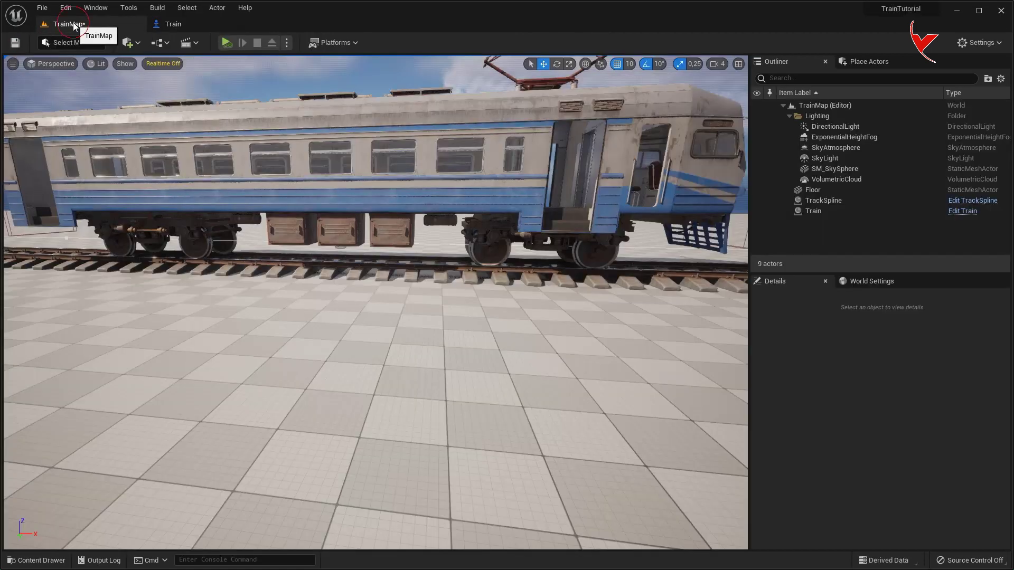
Duplicate the Train blueprint as Wagon, open it, and select its Train mesh in the viewport.
key(ctrl+space)
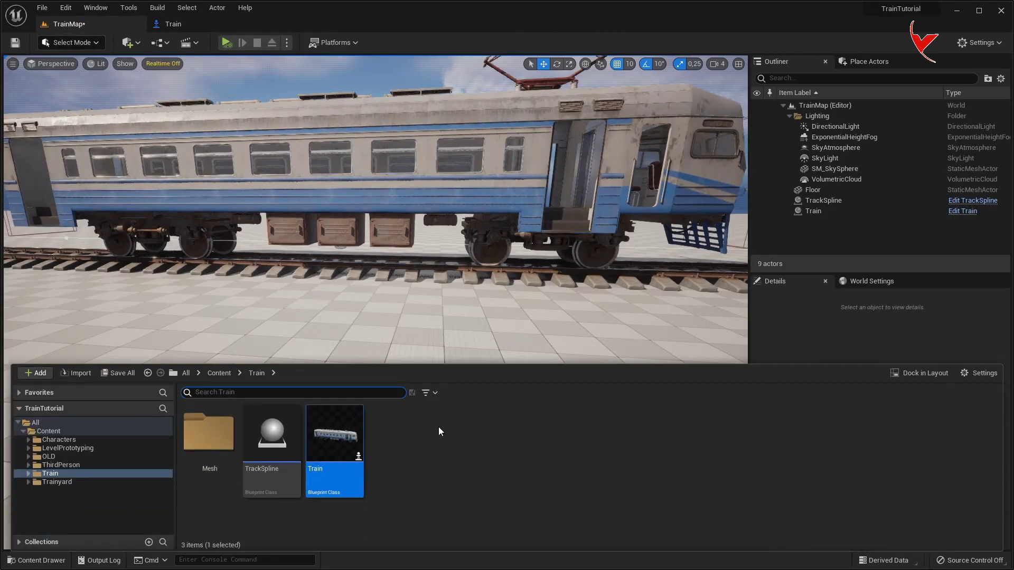
right_click(359, 422)
click(399, 217)
text(Wagon)
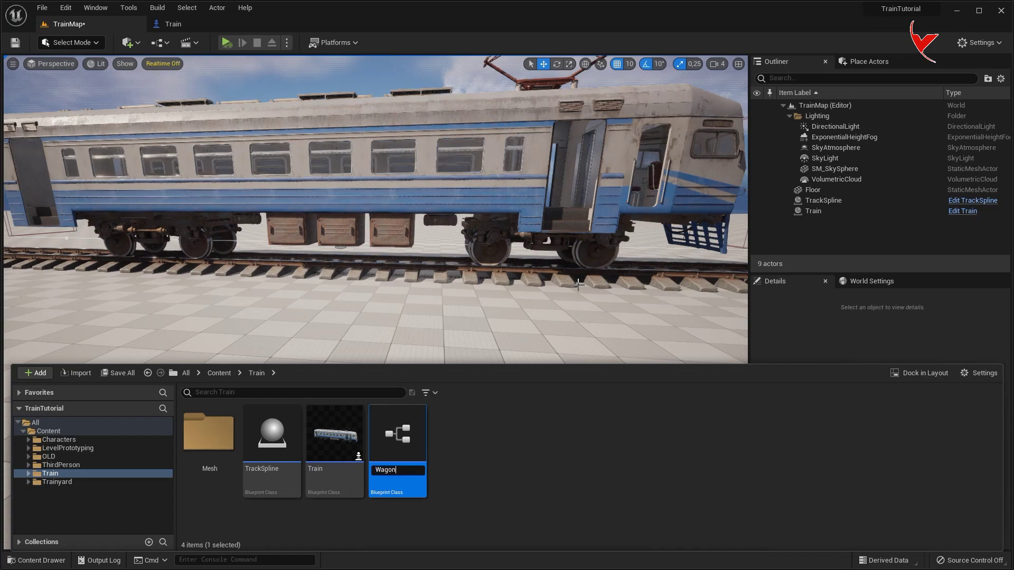
key(Return)
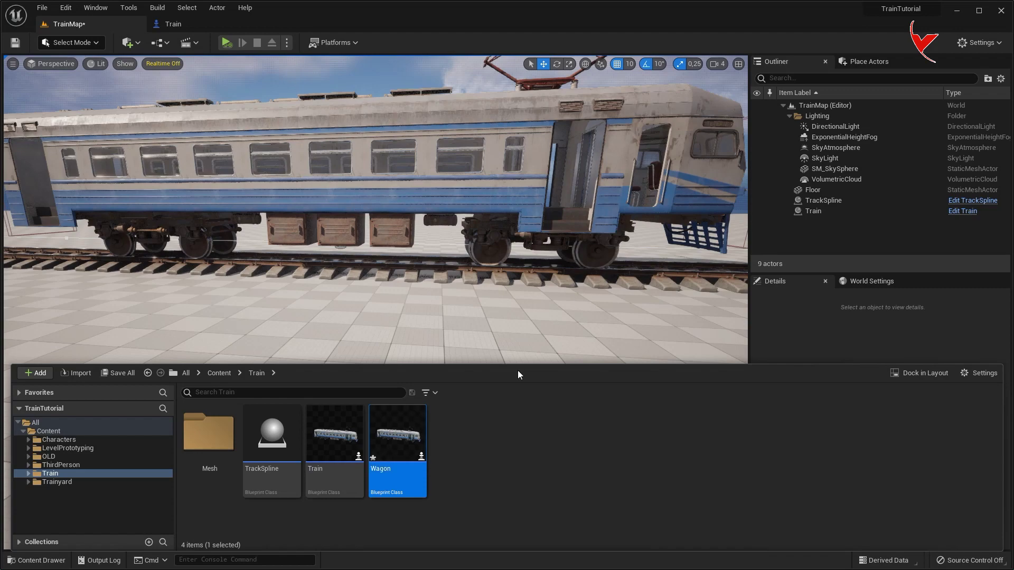
double_click(410, 450)
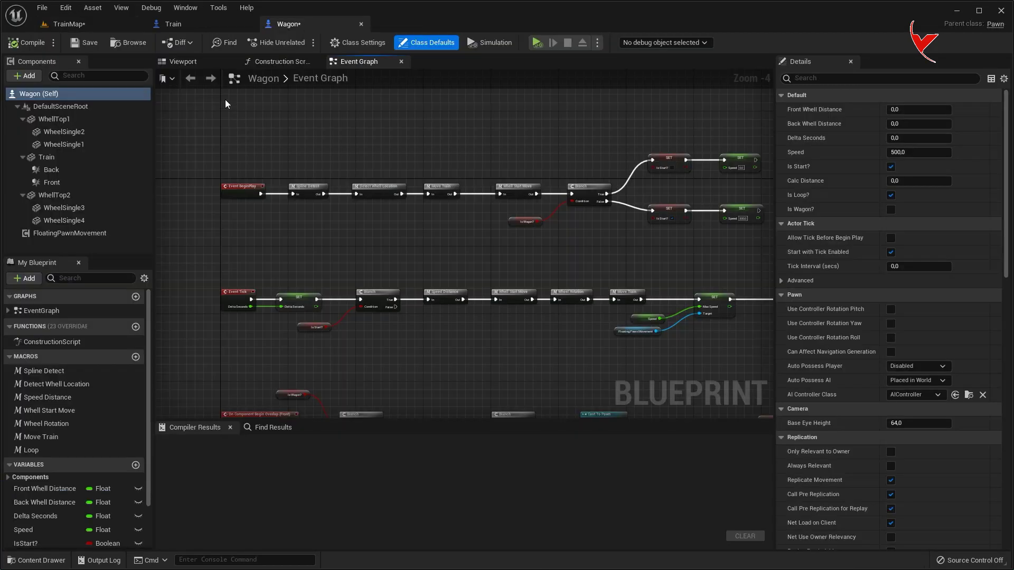
click(194, 64)
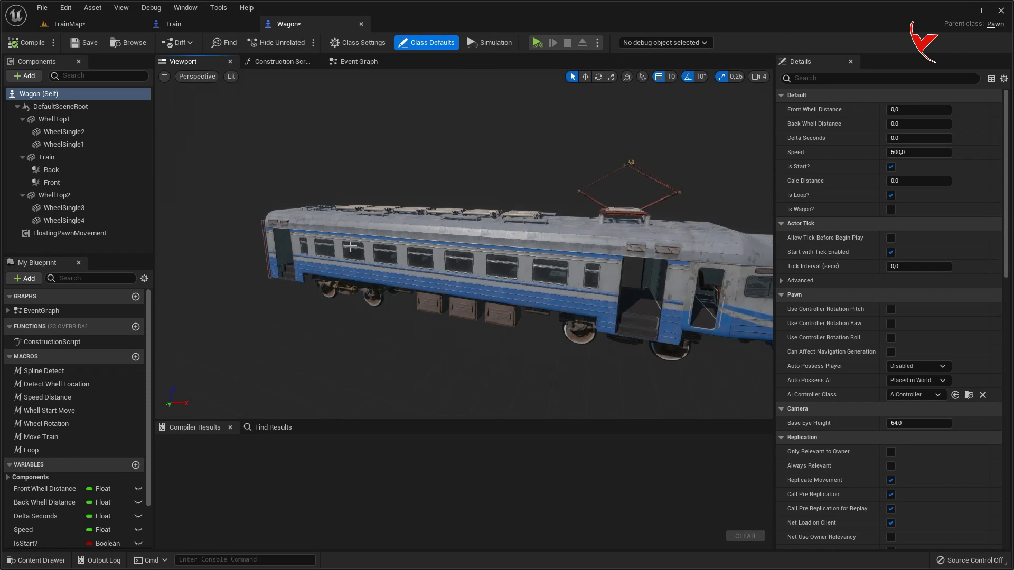
click(420, 253)
Place the SM_Wagon mesh from Train/Mesh into TrainMap and raise it to Z 550.
click(91, 24)
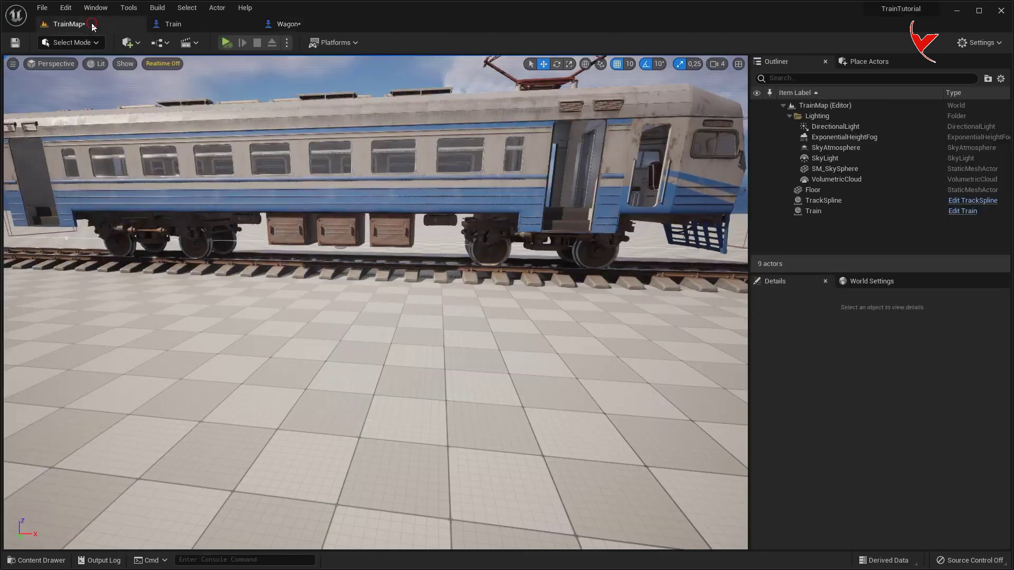
key(ctrl+space)
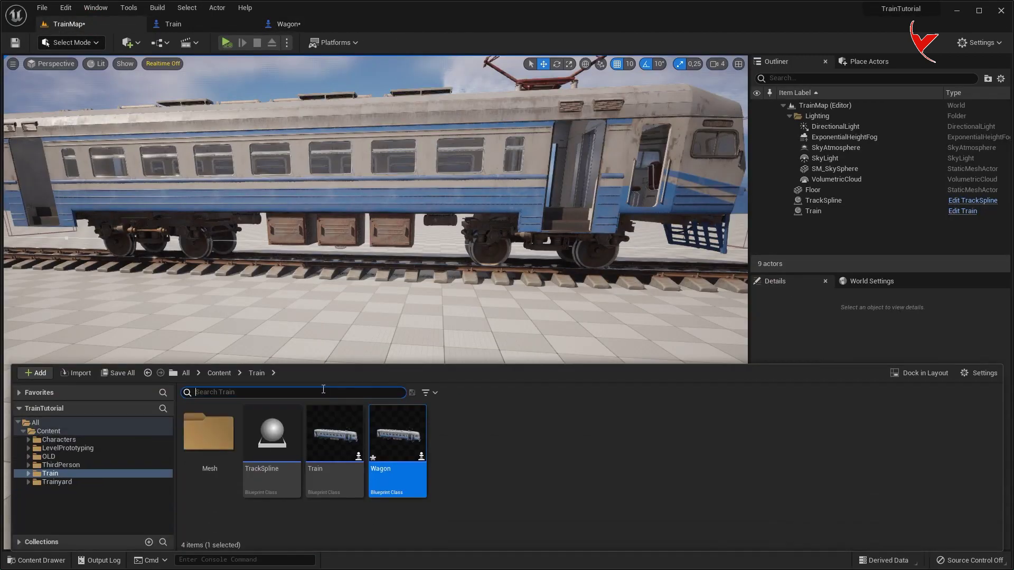
double_click(208, 433)
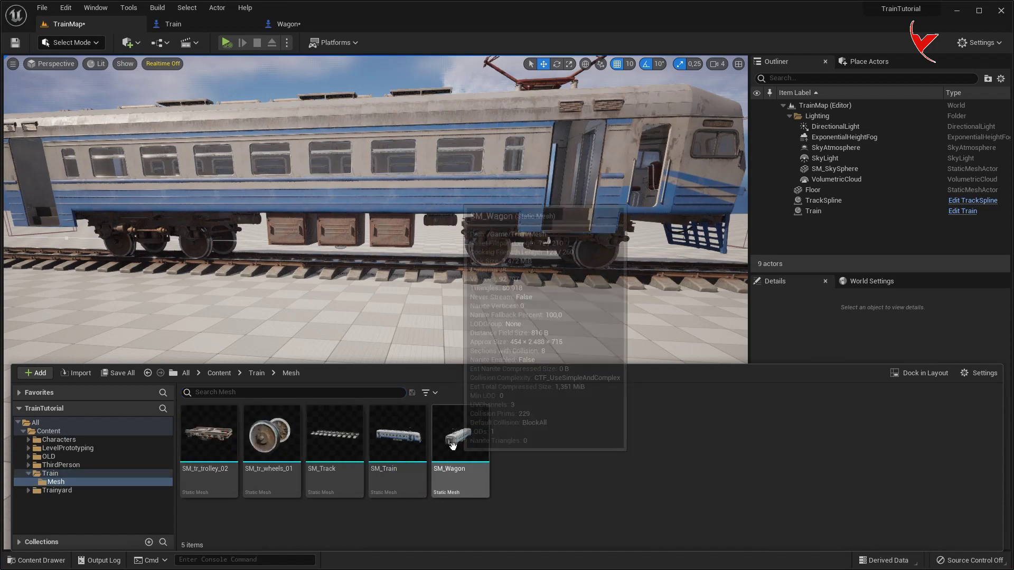
drag(453, 445, 340, 369)
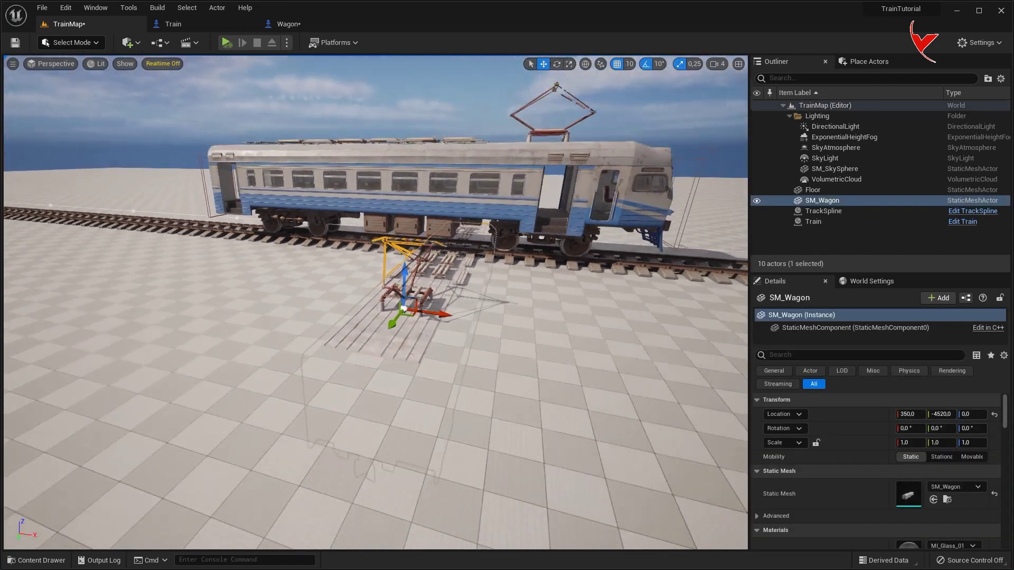
mouse_move(403, 277)
mouse_down()
mouse_move(393, 194)
mouse_move(317, 244)
mouse_move(96, 286)
mouse_up()
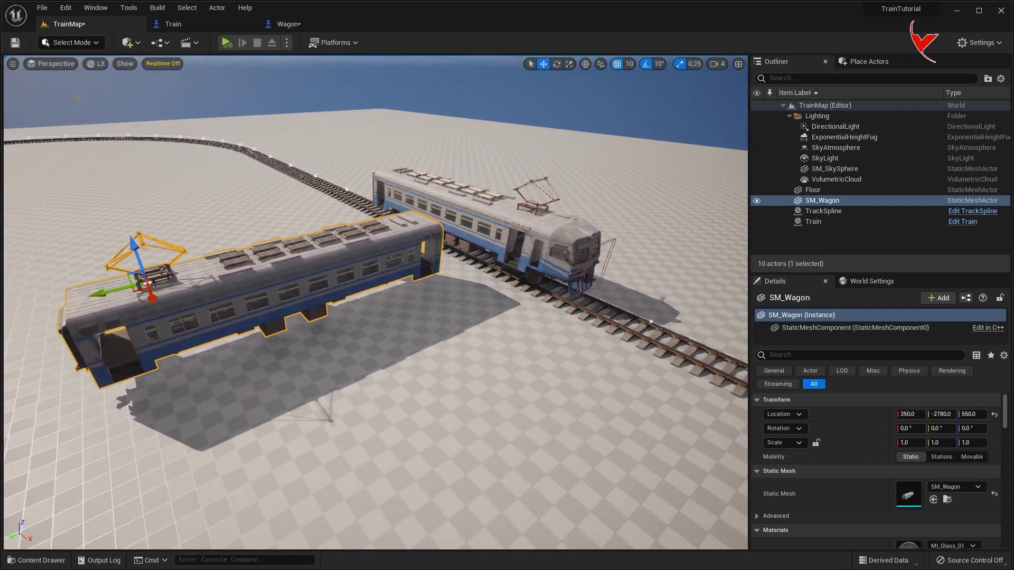
In Modeling Mode, start the Pivot tool and set the wagon's pivot to Bottom.
click(66, 42)
click(75, 108)
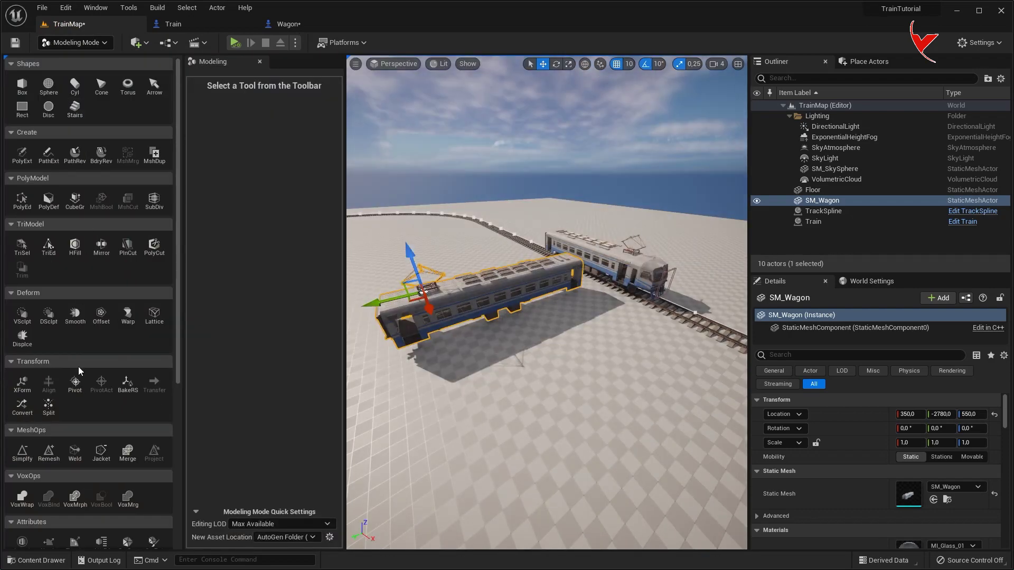
click(77, 382)
click(258, 189)
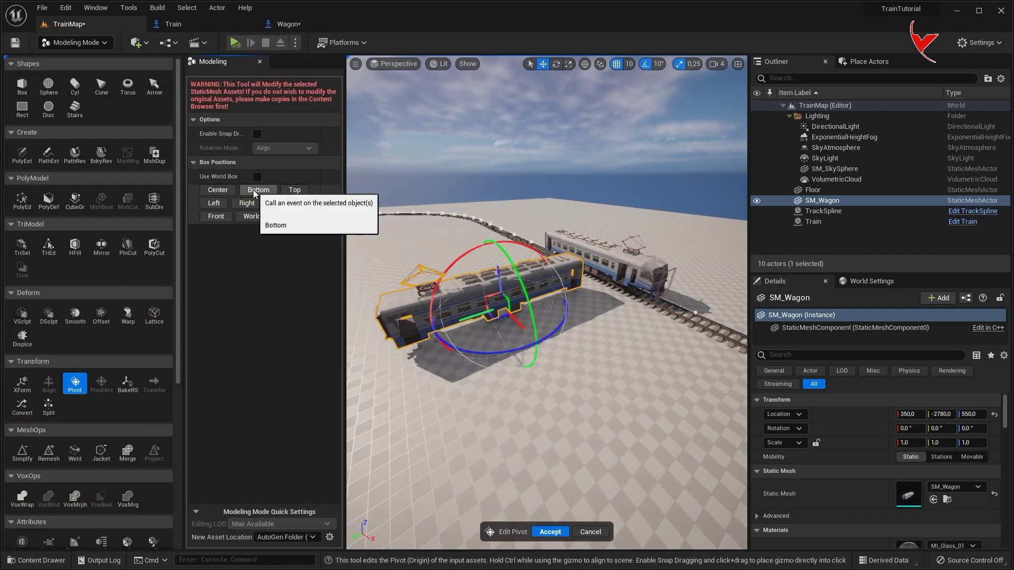
Frame the wagon in Top view and accept its new bottom-centre pivot.
click(385, 68)
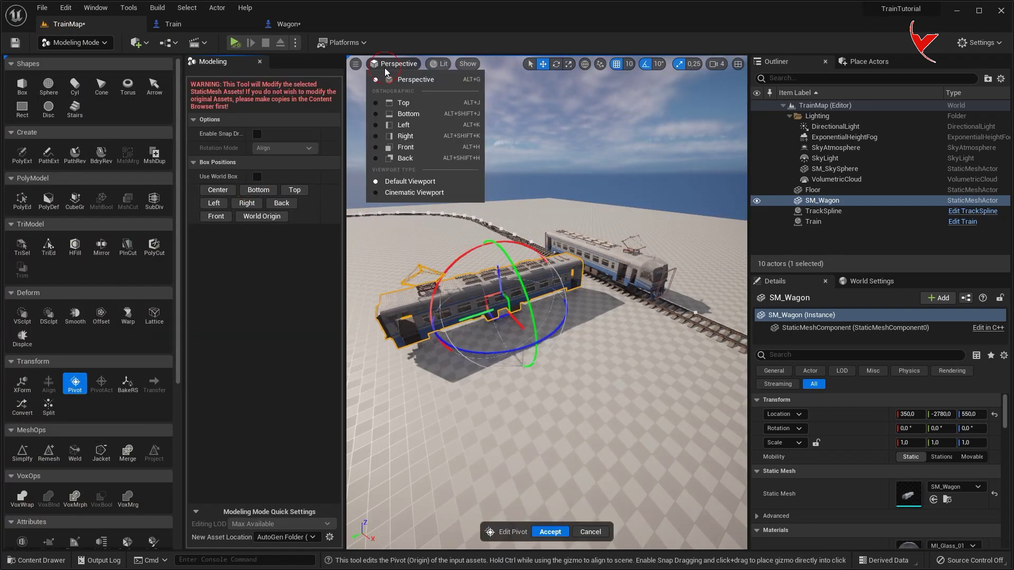
click(394, 105)
scroll(522, 285, down, 2)
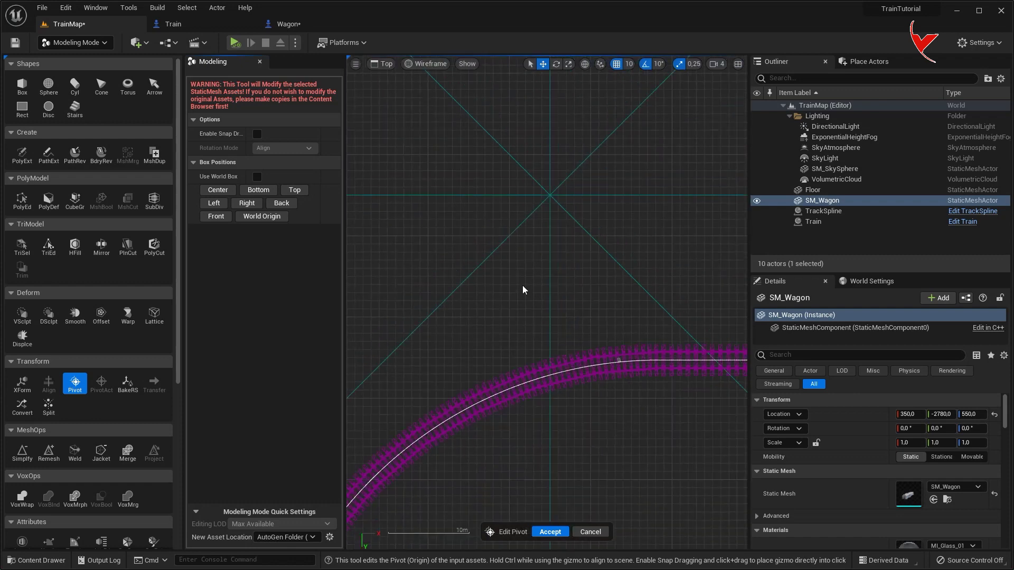
key(f)
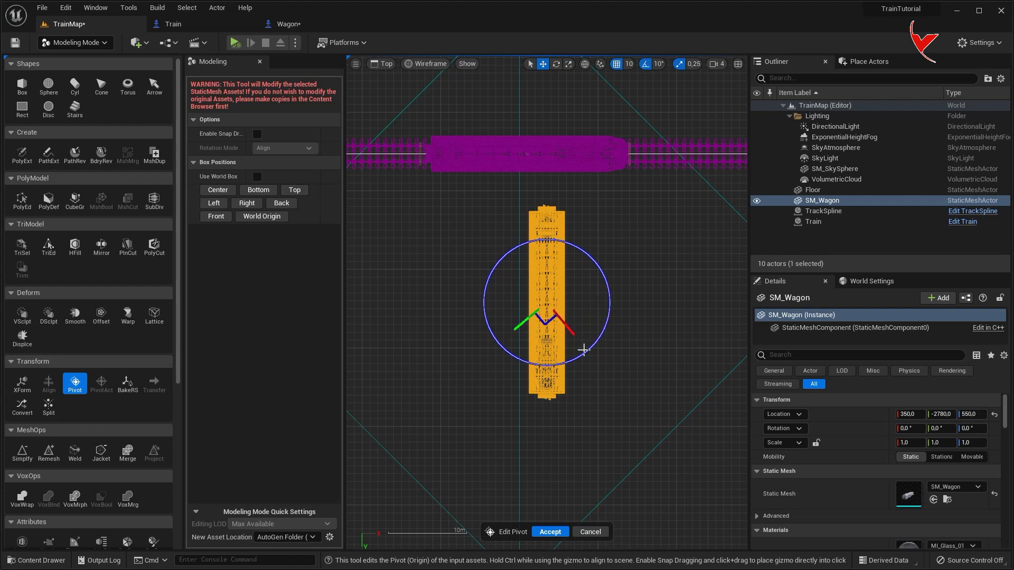
click(549, 532)
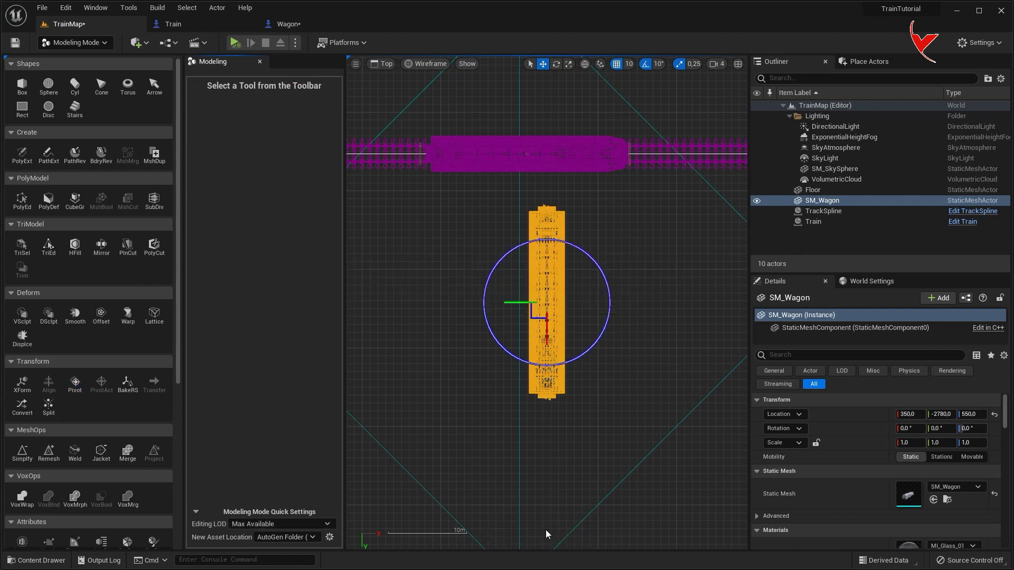
Return to Select Mode and Perspective view, then delete the temporary SM_Wagon actor.
click(84, 43)
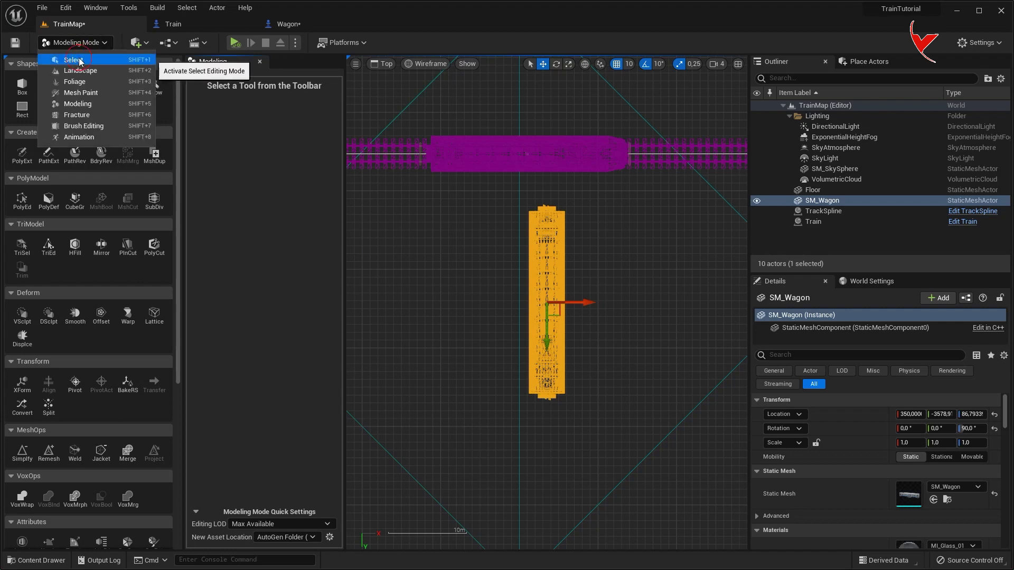
click(80, 62)
click(38, 64)
click(84, 77)
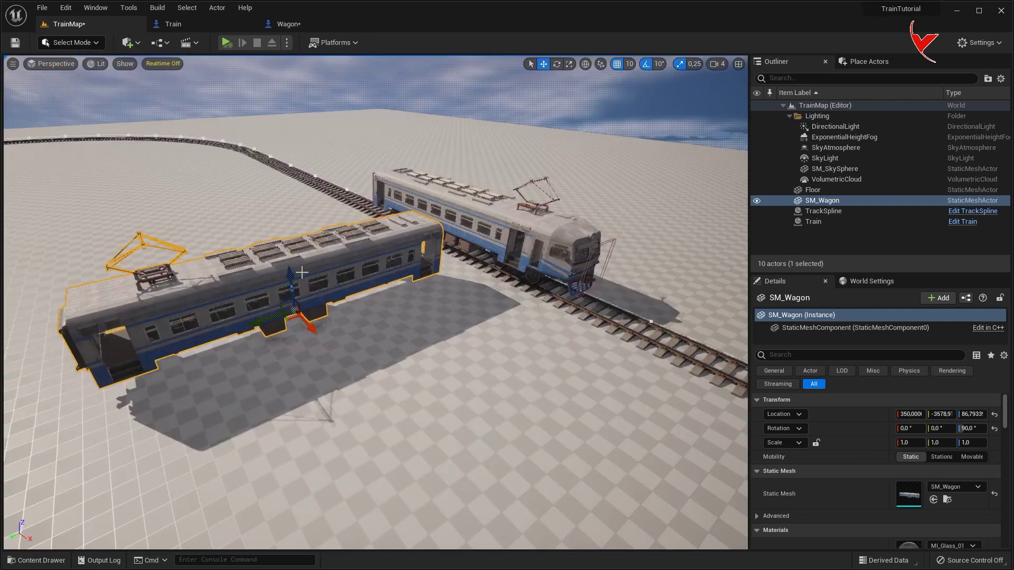
key(Delete)
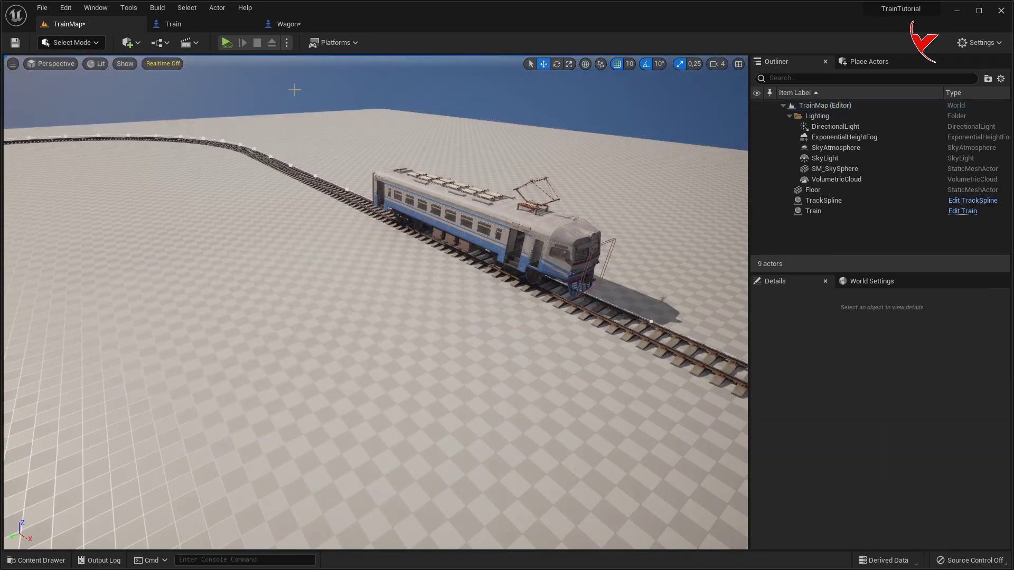
Give the Wagon blueprint the SM_Wagon mesh and drop a Wagon actor onto the track.
click(304, 23)
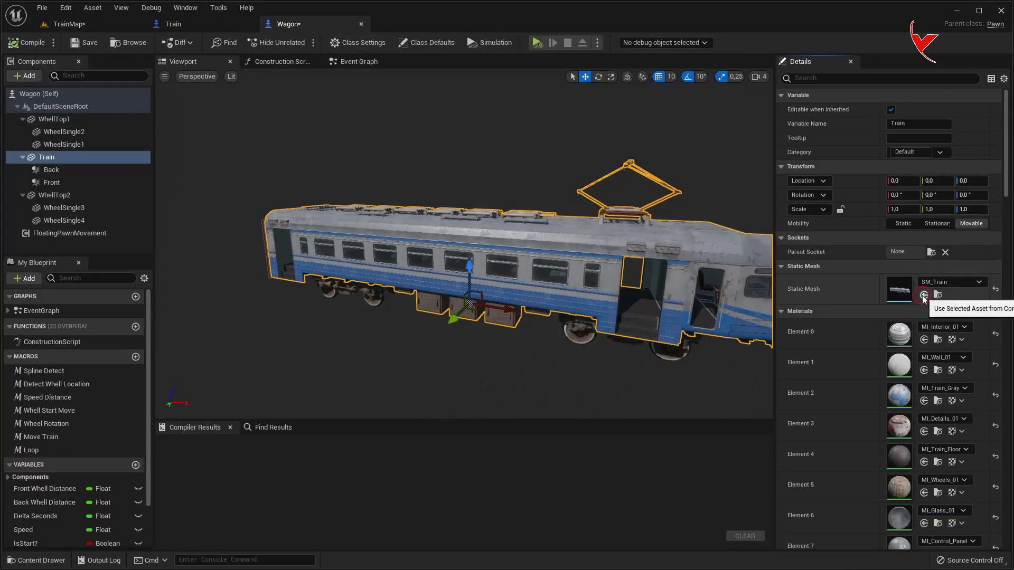
click(99, 21)
right_drag(380, 170, 380, 170)
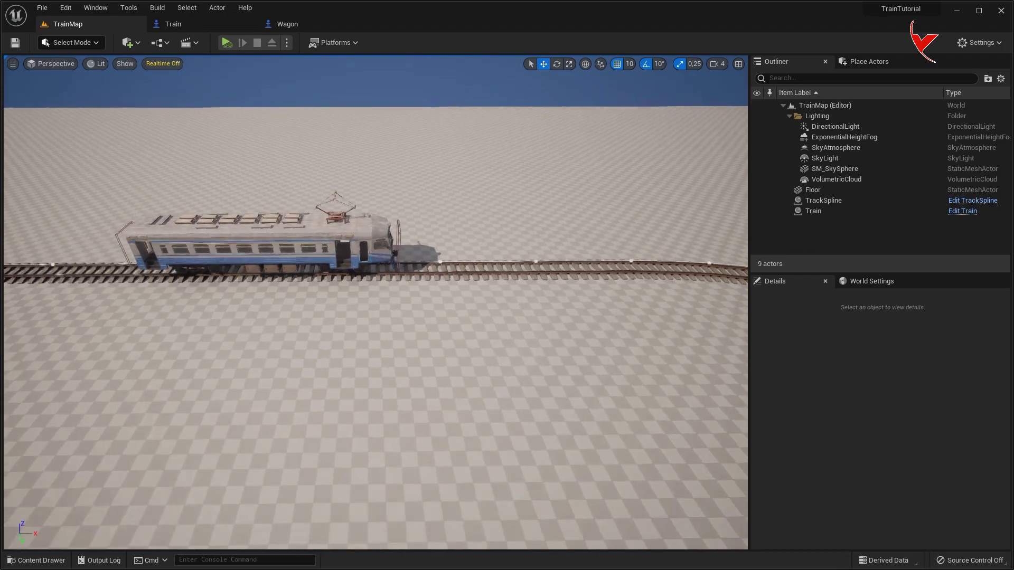
right_drag(400, 197, 401, 197)
key(ctrl+space)
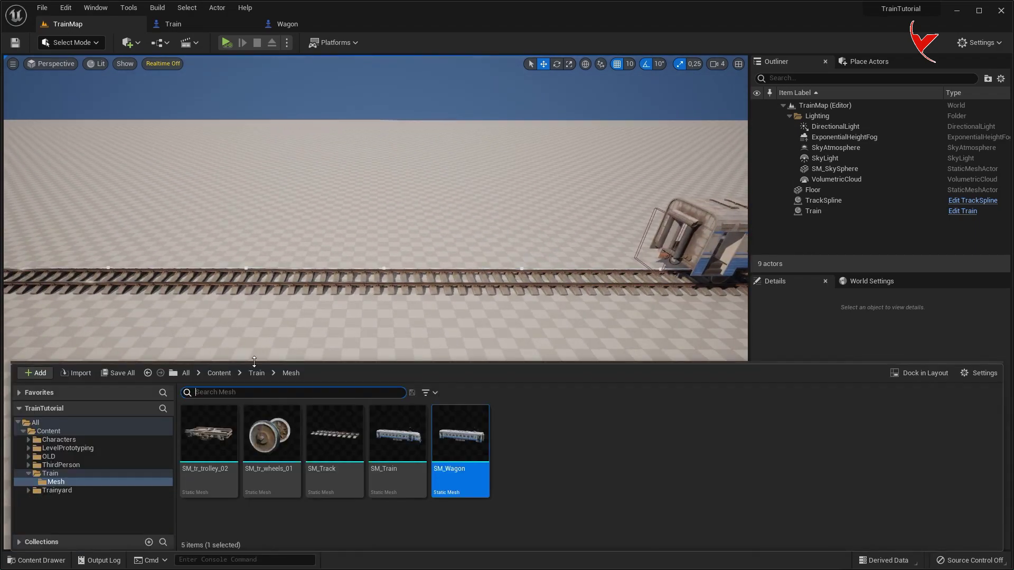
click(256, 373)
drag(398, 433, 456, 277)
right_drag(456, 278, 544, 256)
Copy the Train's location onto the Wagon and slide it along X behind the Train.
click(617, 291)
right_click(770, 418)
click(840, 465)
click(306, 254)
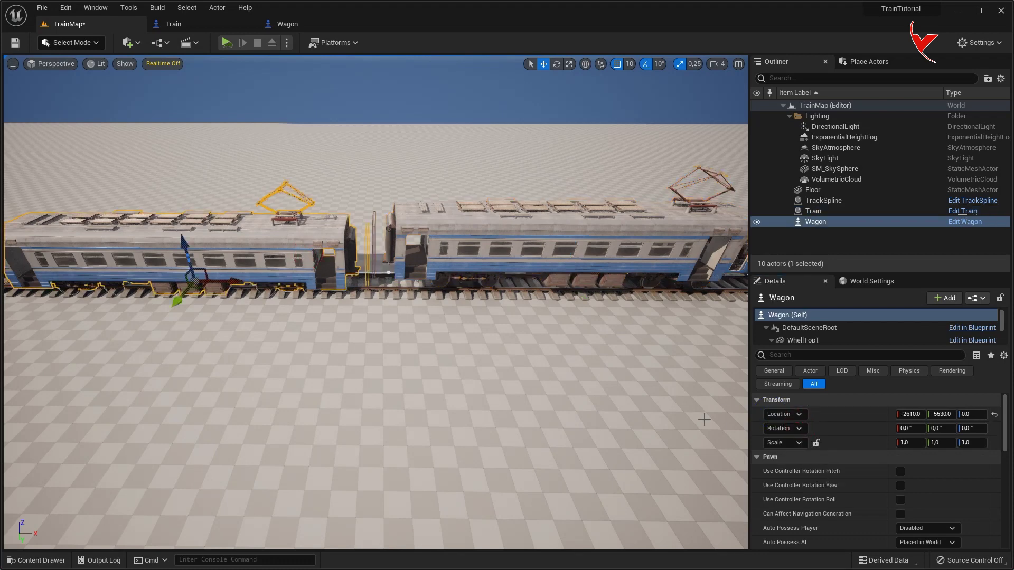
right_click(779, 419)
click(840, 443)
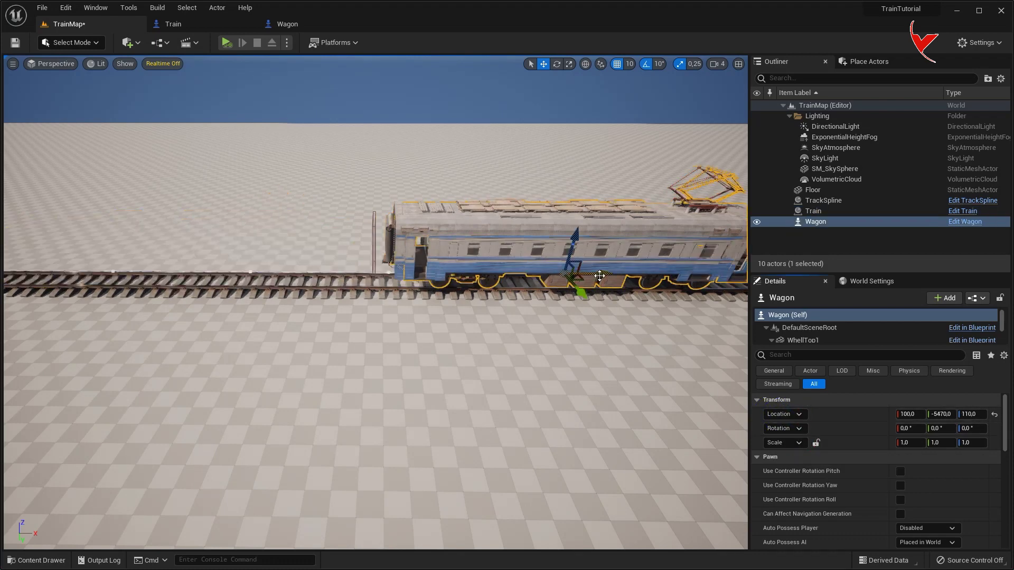
drag(600, 275, 233, 258)
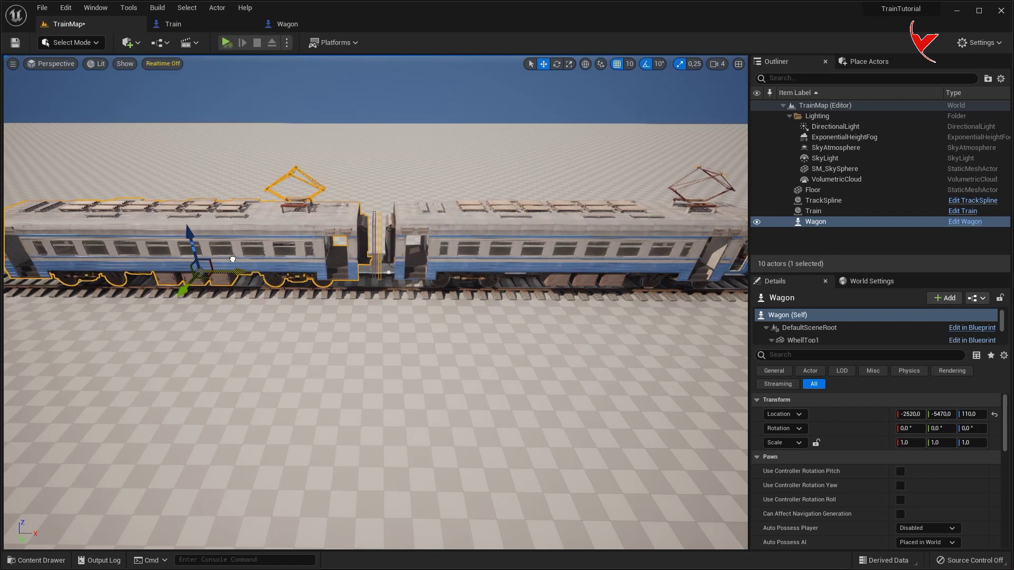
right_drag(315, 282, 315, 51)
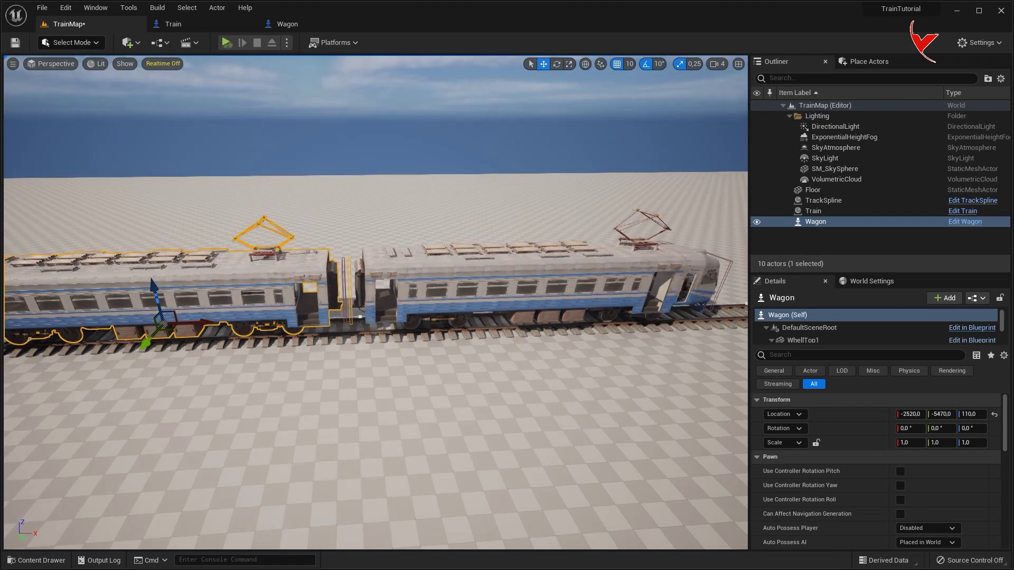
click(305, 25)
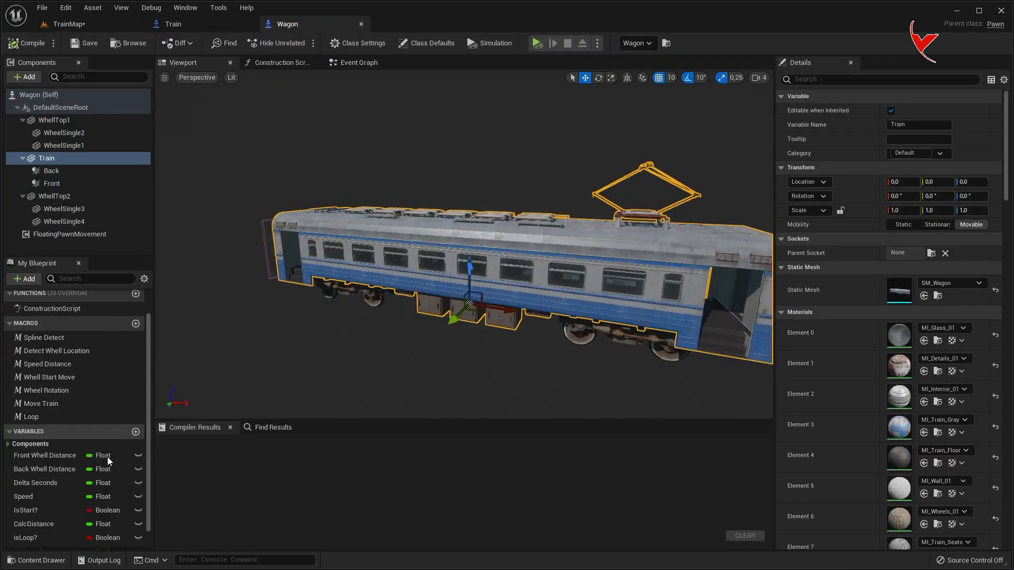
scroll(73, 535, down, 1)
click(62, 531)
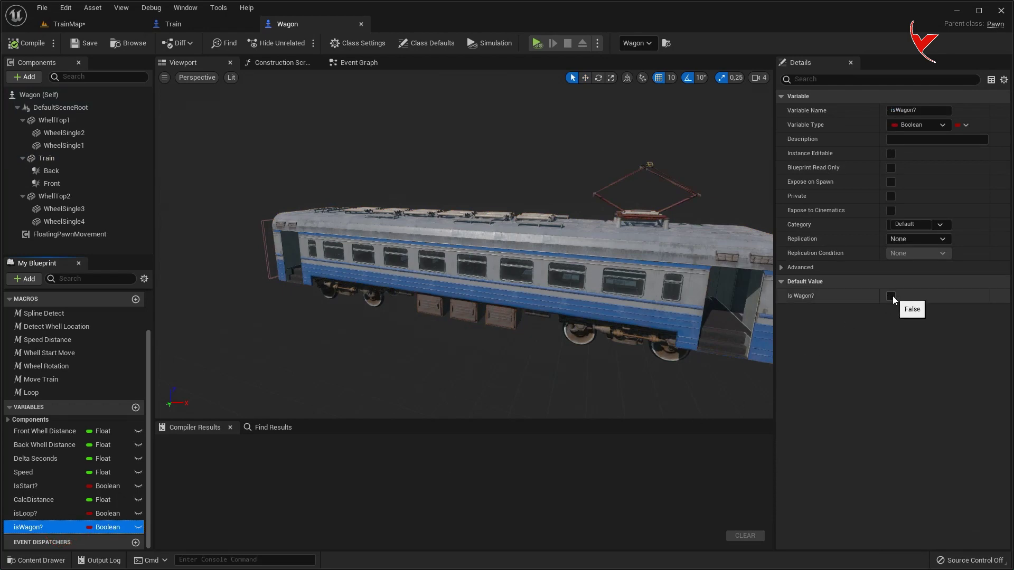
click(30, 47)
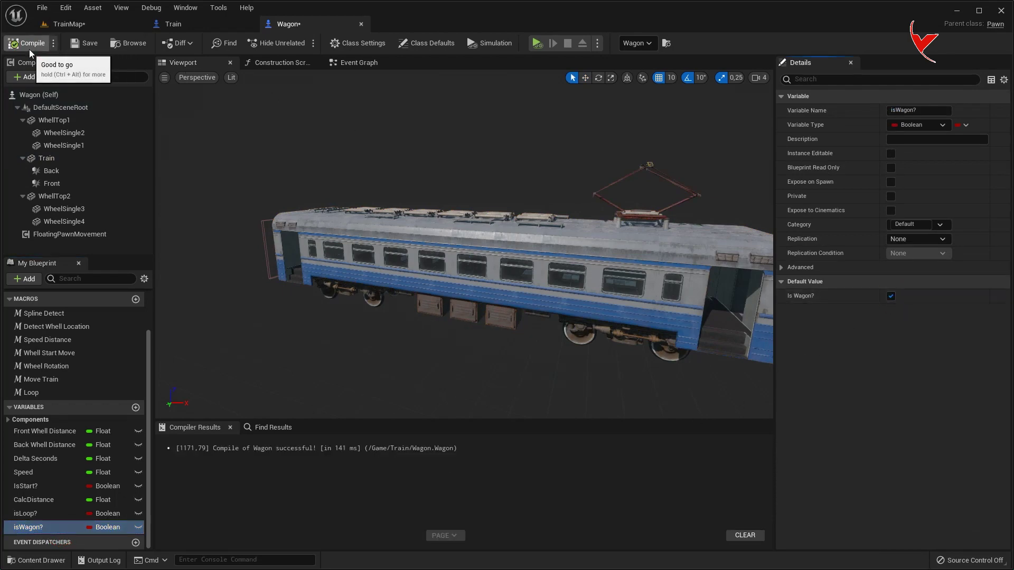
click(67, 27)
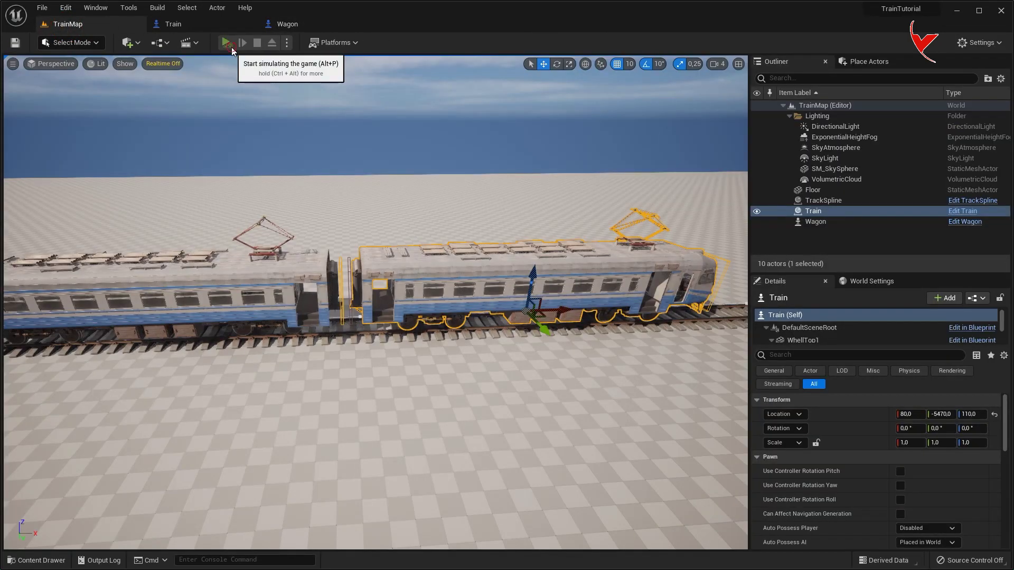
click(232, 48)
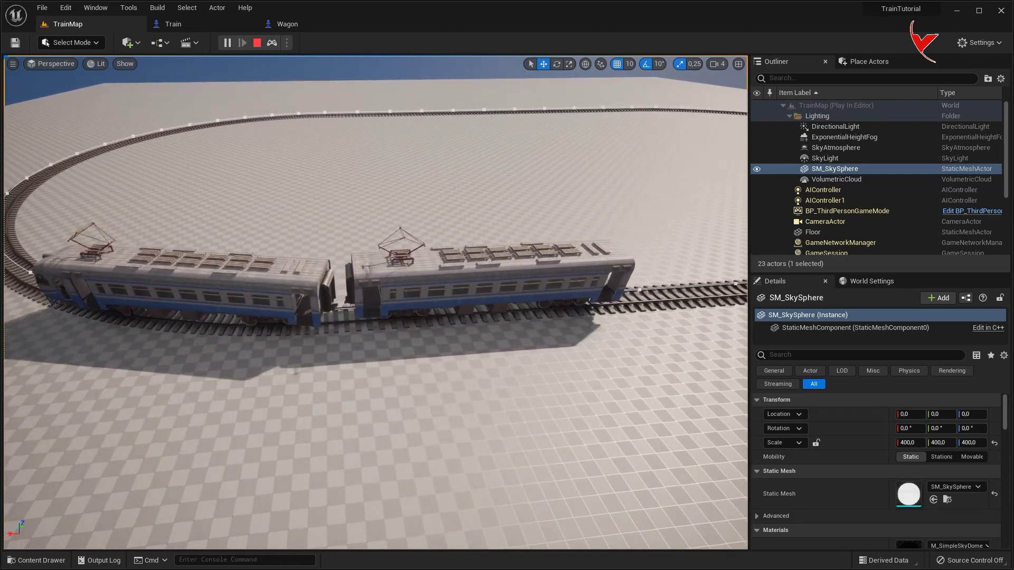
key(Escape)
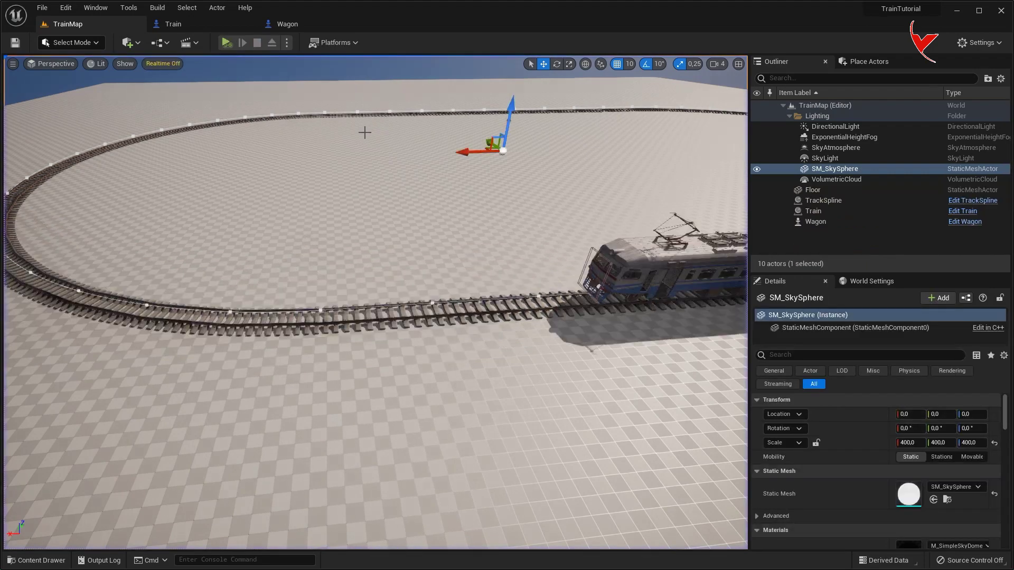
Create a 15 × 300 × 15 Box on the floor beside the track, then return to Select Mode.
click(97, 42)
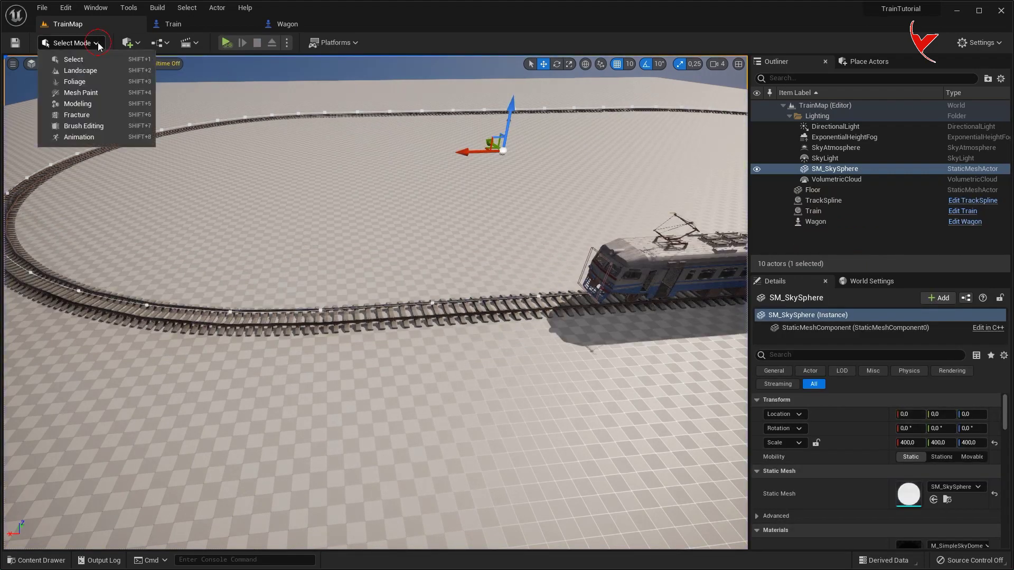
click(90, 103)
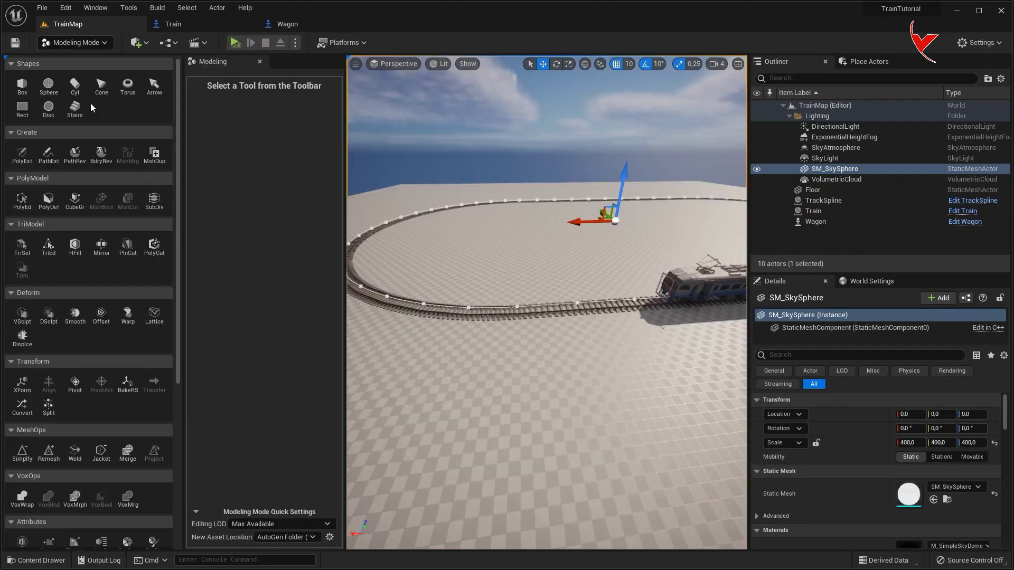
click(30, 90)
right_drag(552, 377, 553, 377)
key(w)
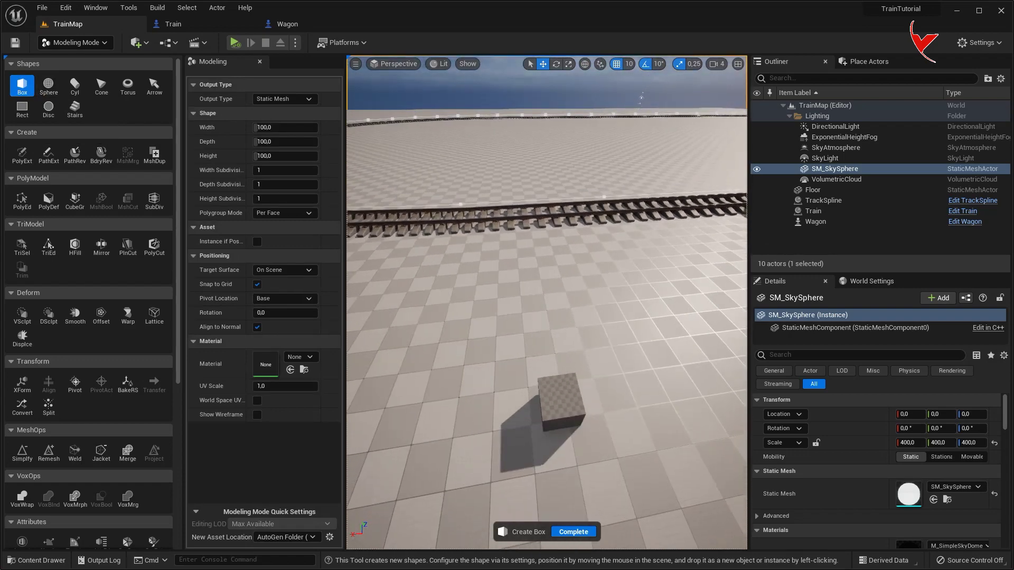
right_drag(552, 377, 553, 377)
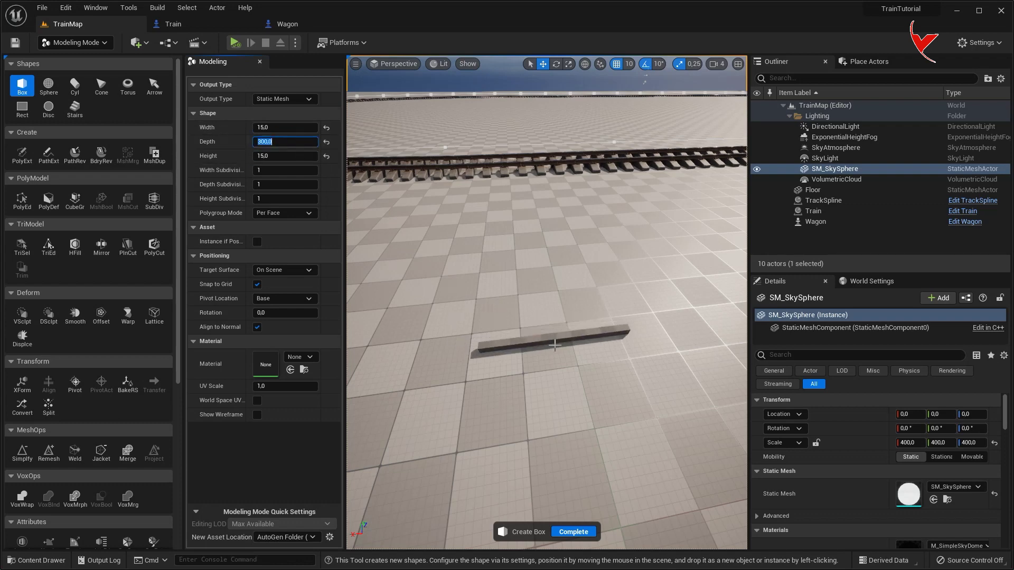
click(539, 354)
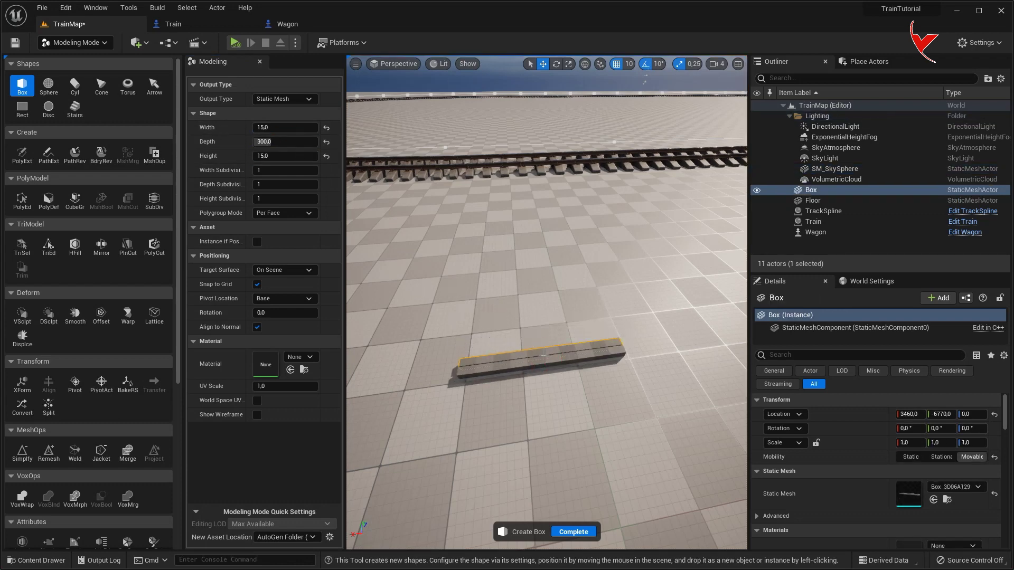
click(574, 531)
click(99, 46)
click(100, 62)
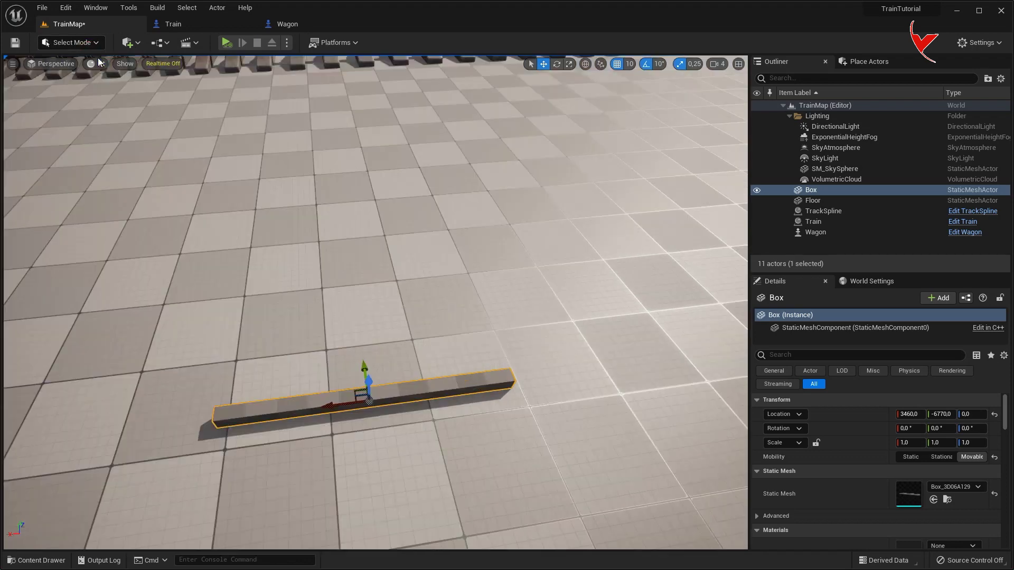
Add the Box_3D06A129 mesh as a Static Mesh component of the Train blueprint.
right_click(837, 191)
click(873, 211)
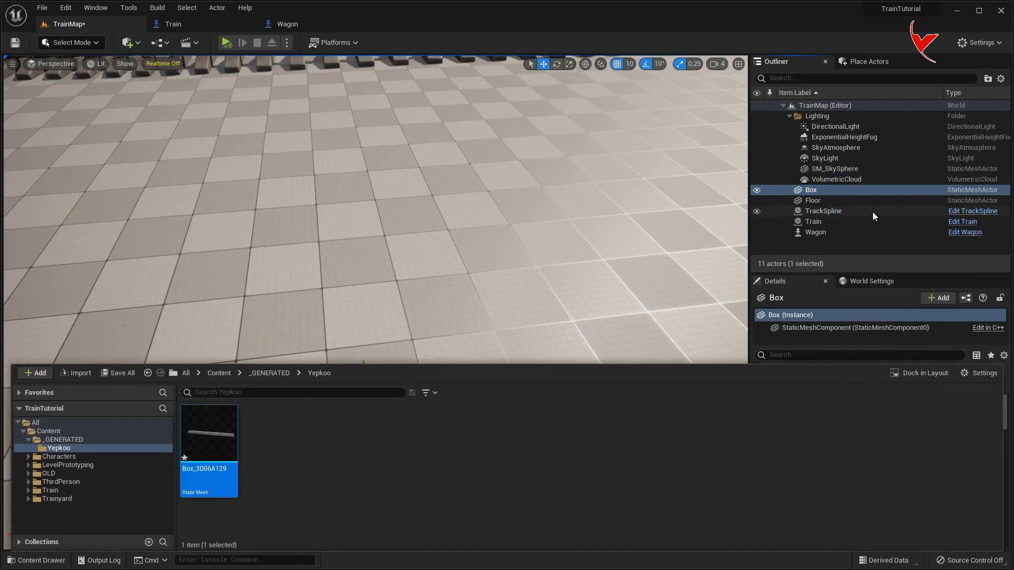
click(207, 30)
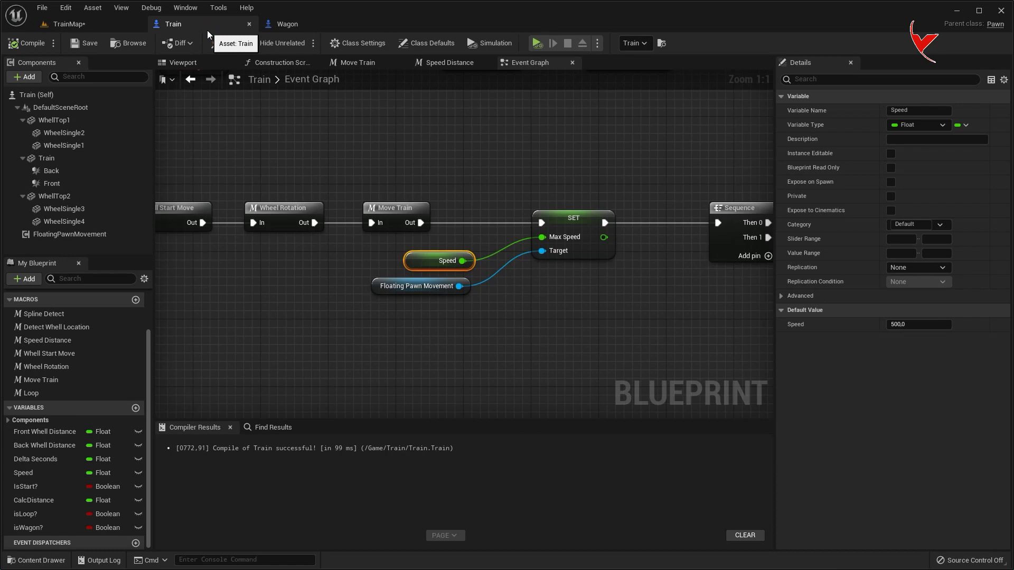
click(174, 62)
click(46, 158)
click(28, 77)
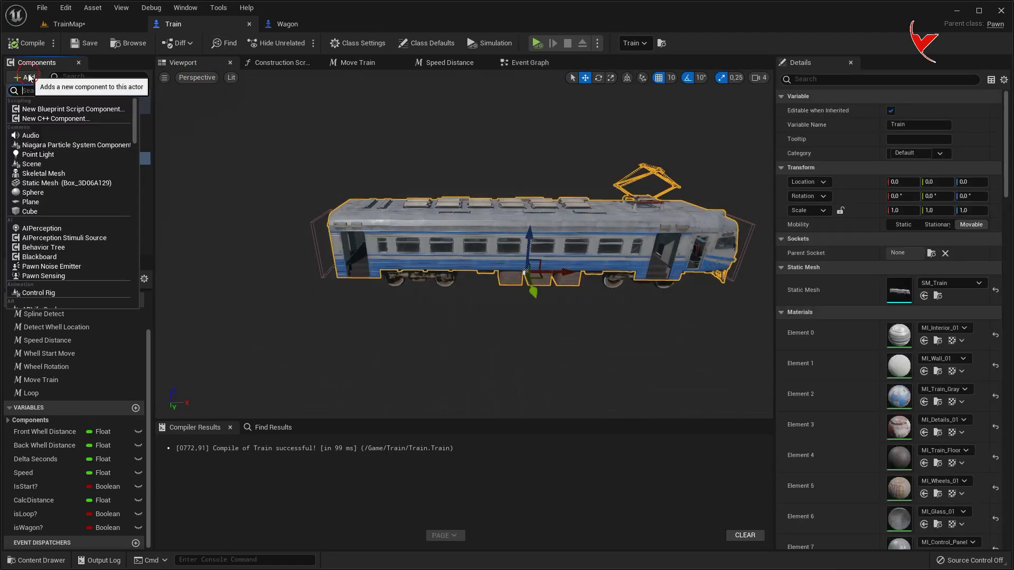
click(86, 182)
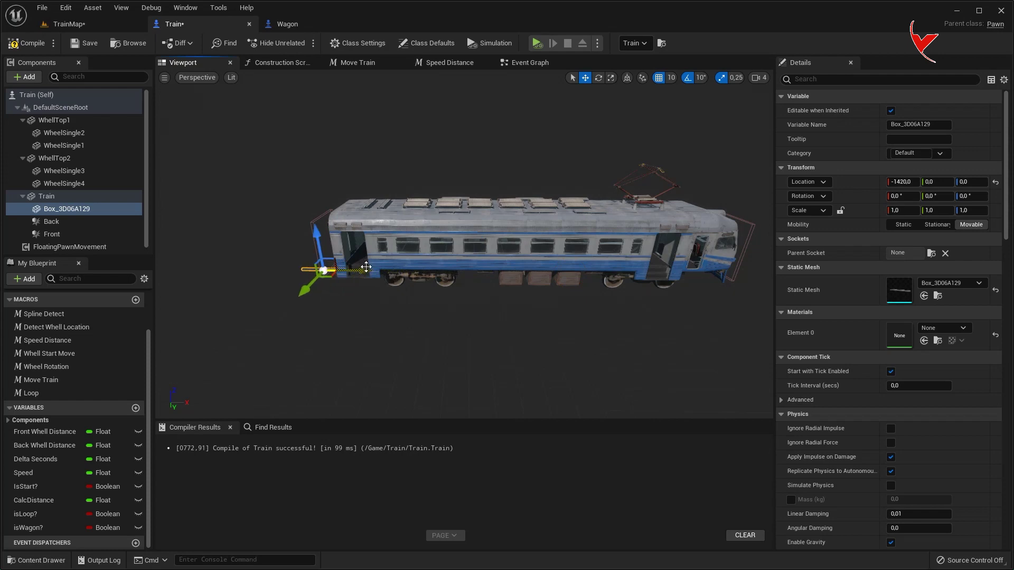
Position the bar at X -1380, Z ≈114.5 behind the car with grid snap disabled.
key(f)
alt+drag(365, 265, 516, 287)
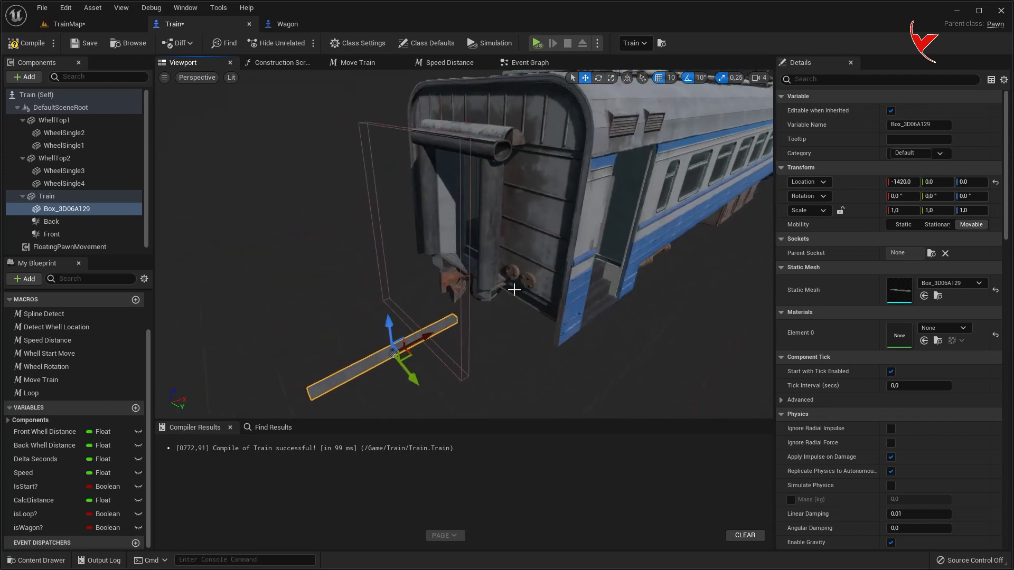
drag(389, 324, 387, 280)
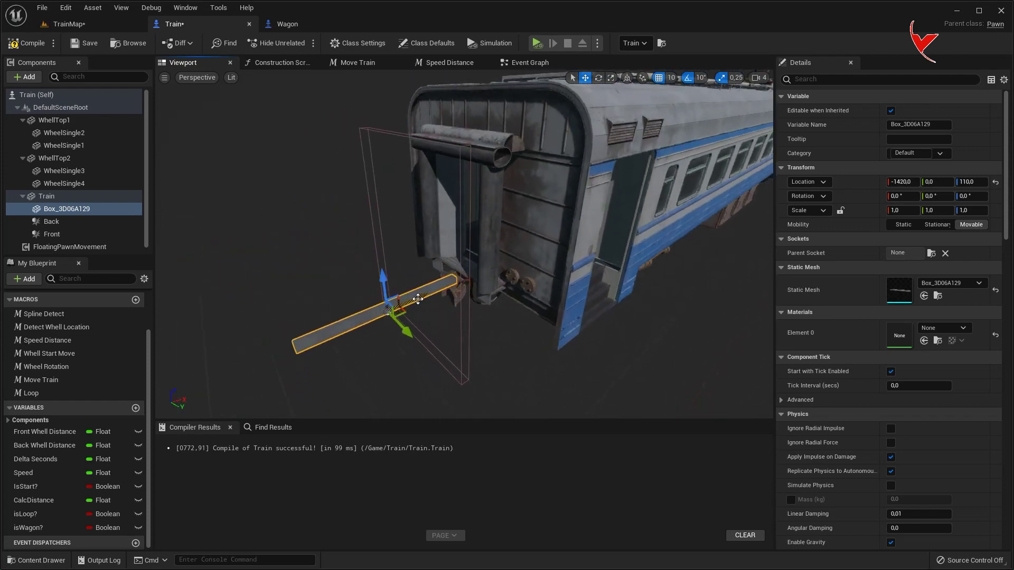
key(f)
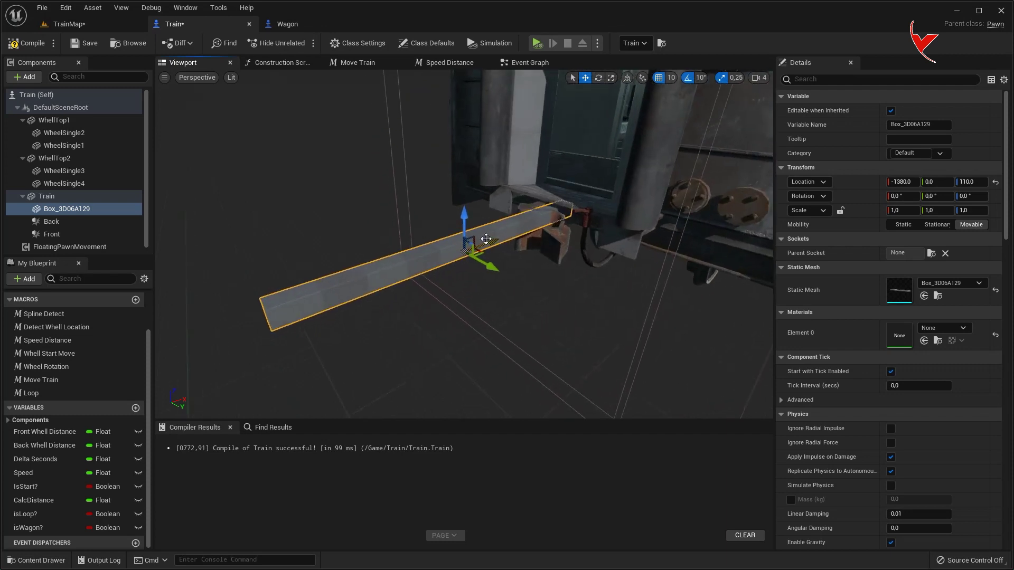
drag(465, 215, 464, 210)
click(658, 82)
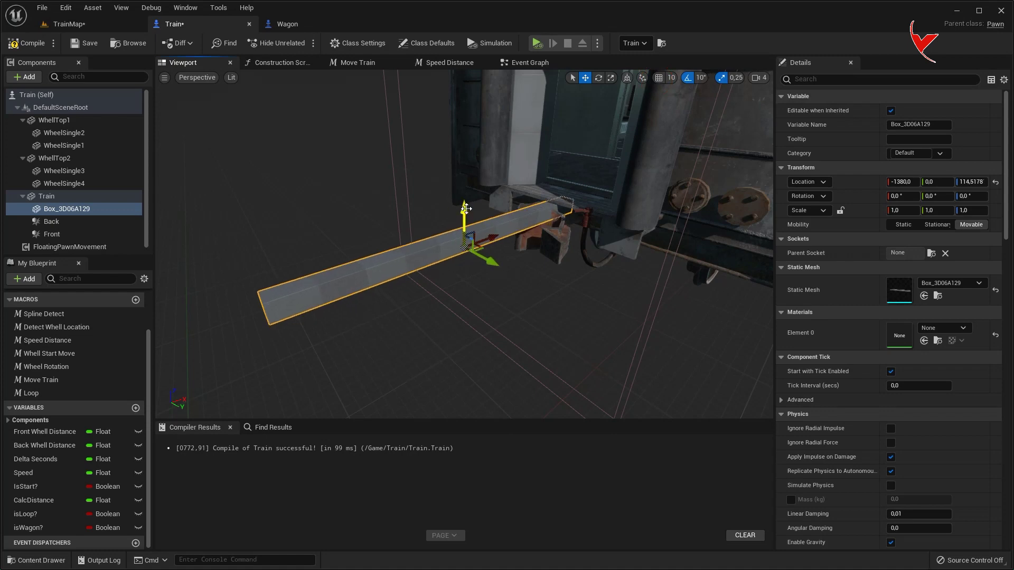
right_drag(494, 233, 475, 243)
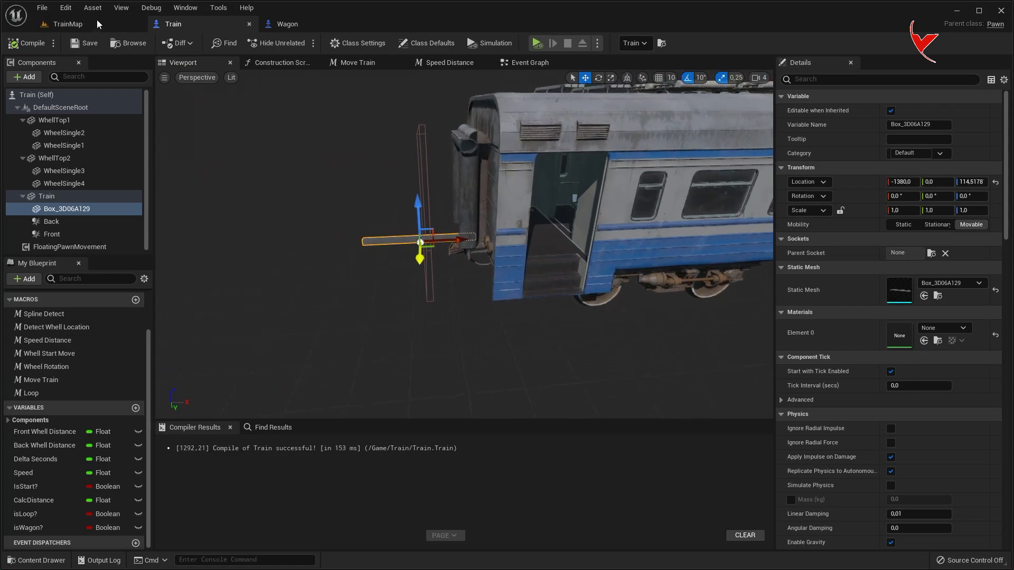
Play-test TrainMap to check the coupler bar reaching toward the Wagon, then stop.
click(96, 21)
click(226, 43)
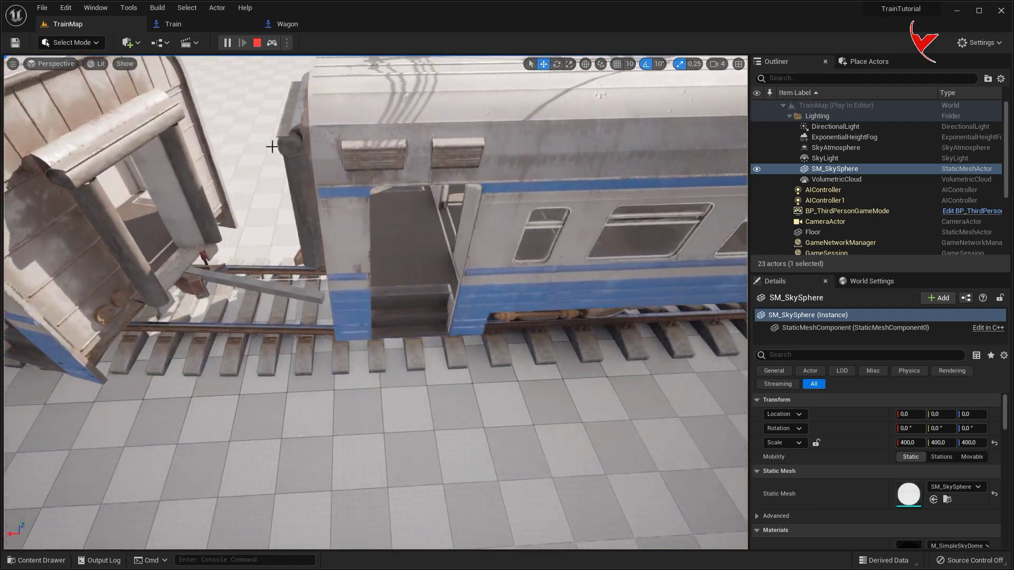
key(Escape)
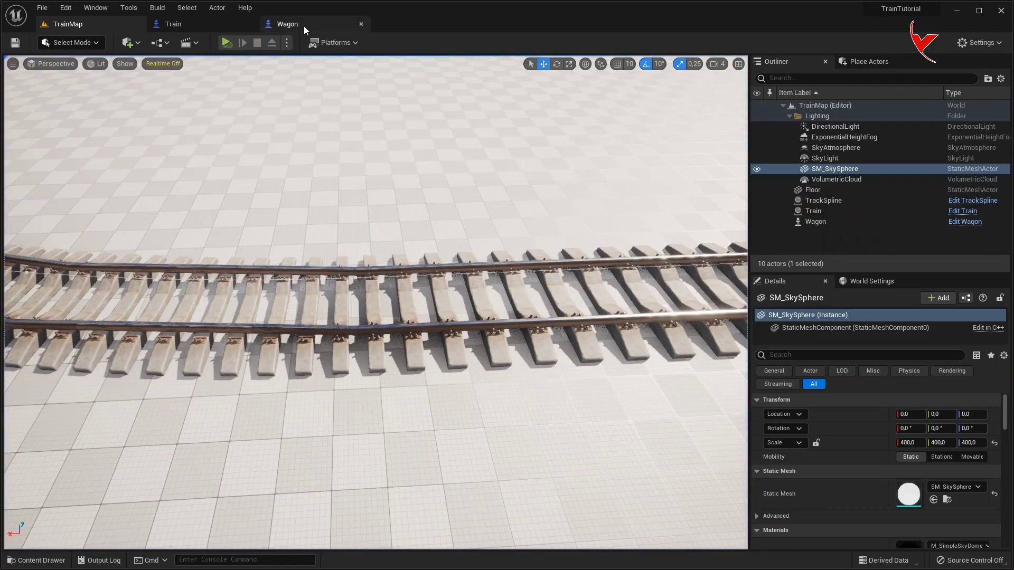
Move the Wagon blueprint's Front box along X to about 1230.
click(303, 27)
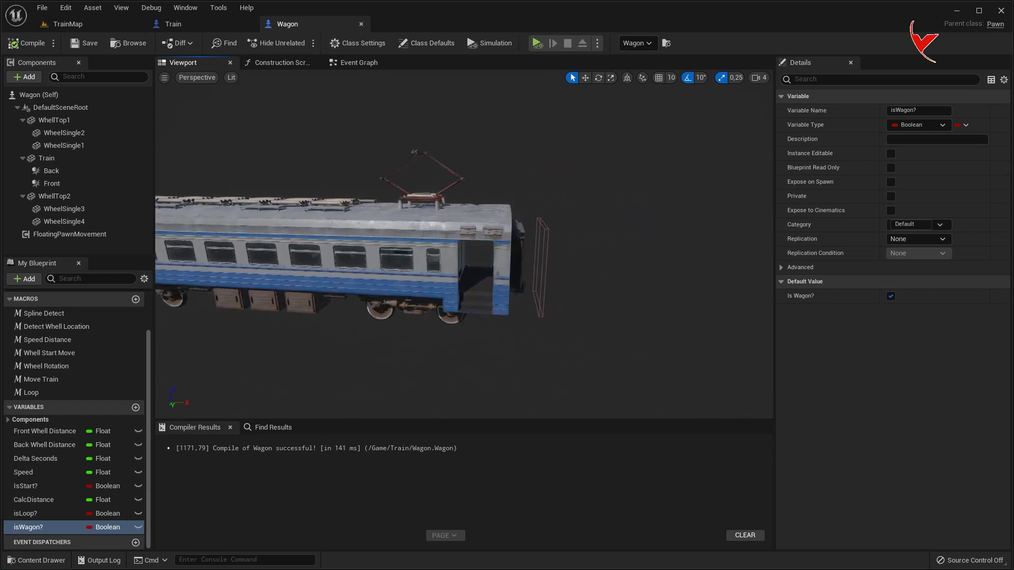
scroll(348, 162, up, 3)
click(407, 181)
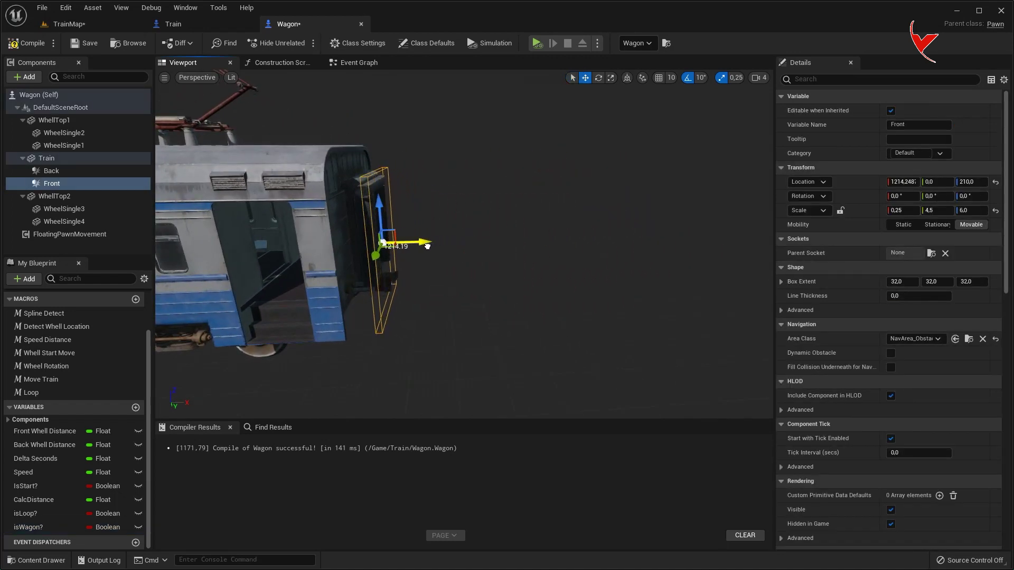
right_drag(504, 255, 476, 256)
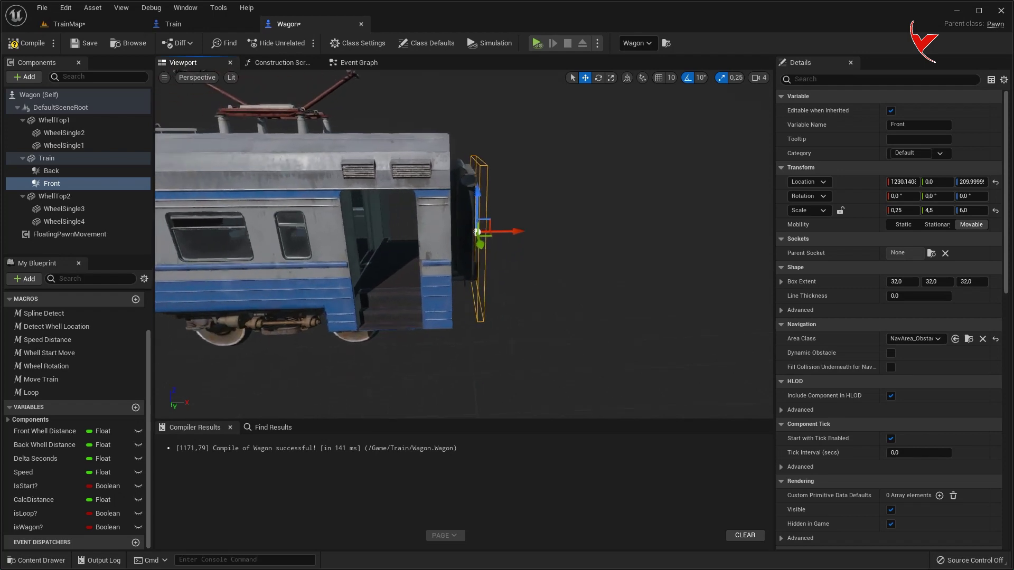
click(222, 30)
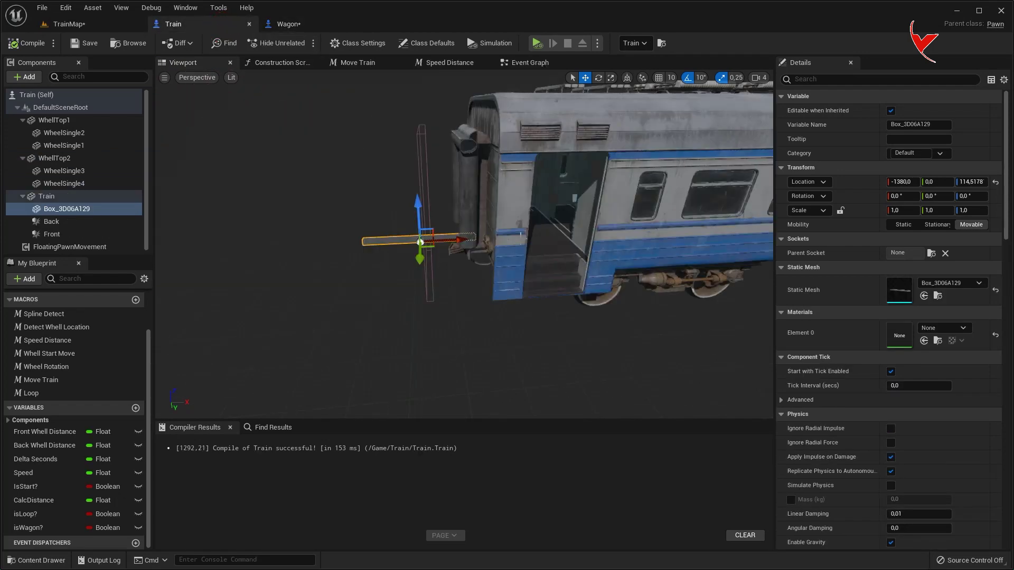
Lower the Train's Box coupler bar slightly to Z ≈110.68.
scroll(464, 244, up, 2)
scroll(464, 244, up, 3)
scroll(464, 245, up, 5)
scroll(464, 245, up, 2)
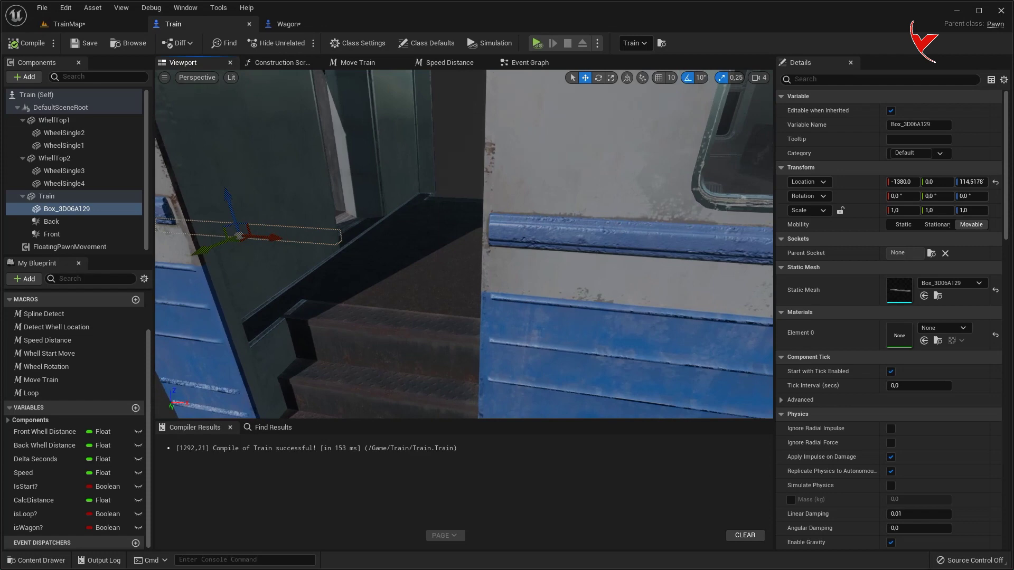
mouse_move(464, 244)
right_down()
mouse_move(510, 242)
mouse_move(443, 245)
right_up()
drag(325, 295, 319, 309)
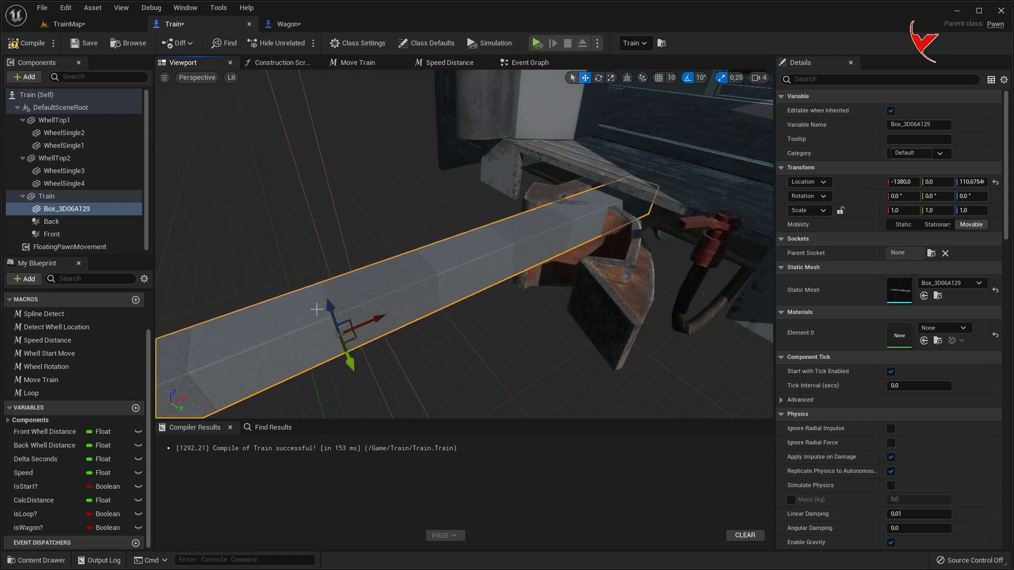
click(530, 62)
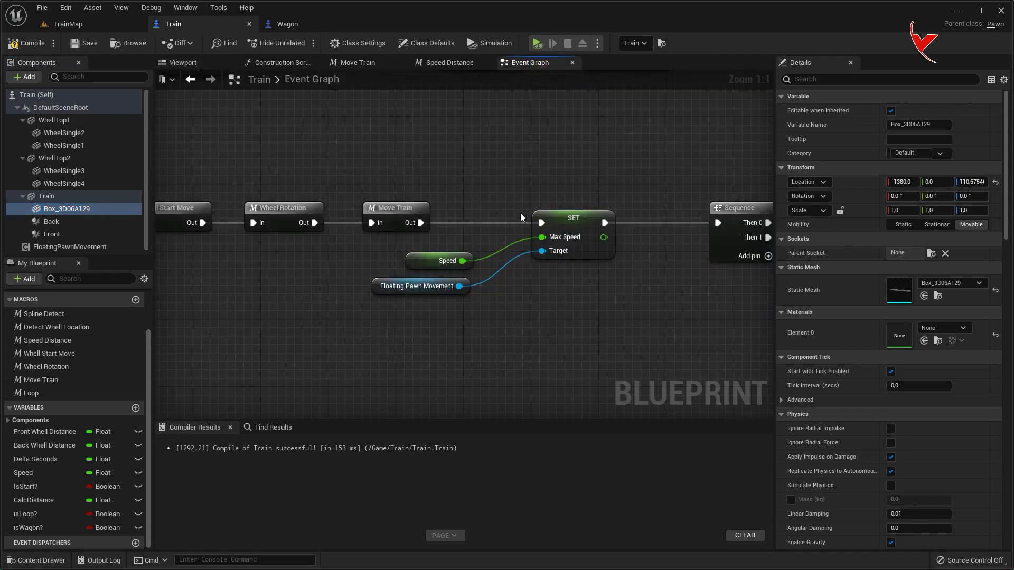
Insert a 0.2-second Delay before SET Is Start on the Branch False path, then play-test TrainMap.
scroll(521, 213, down, 5)
scroll(483, 255, up, 3)
scroll(470, 249, up, 2)
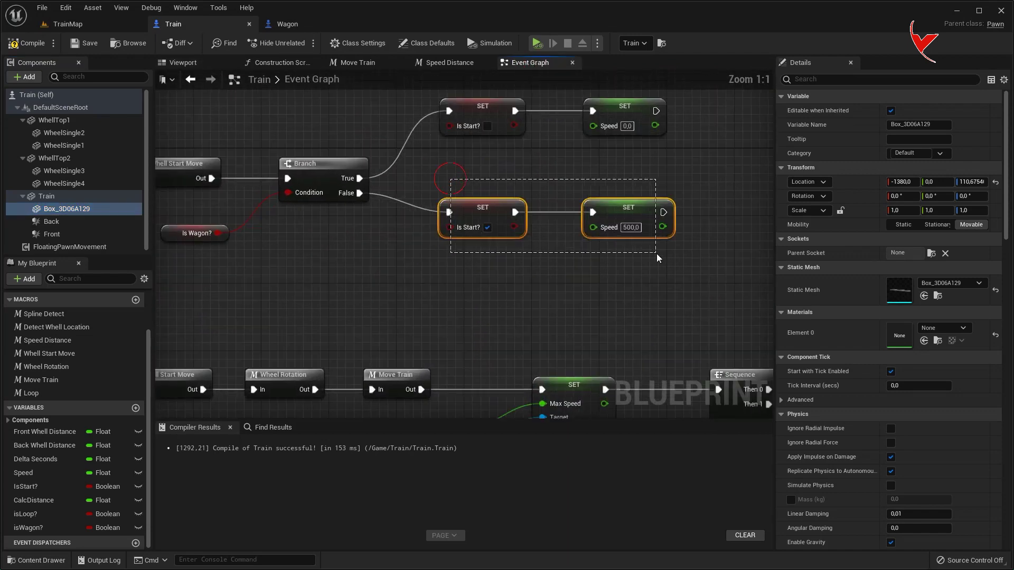
drag(657, 253, 657, 253)
drag(490, 214, 609, 215)
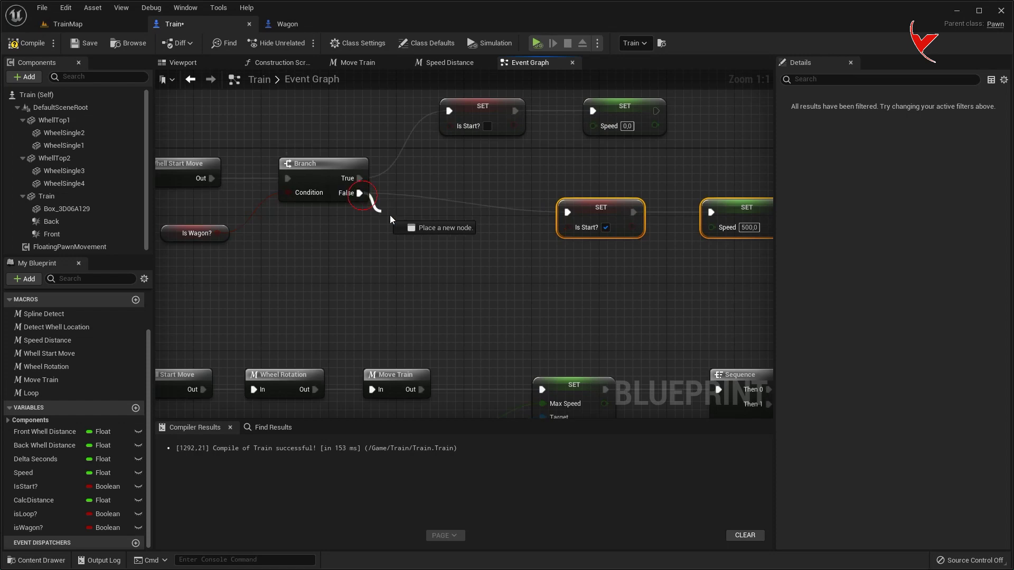
drag(365, 195, 397, 220)
text(delay)
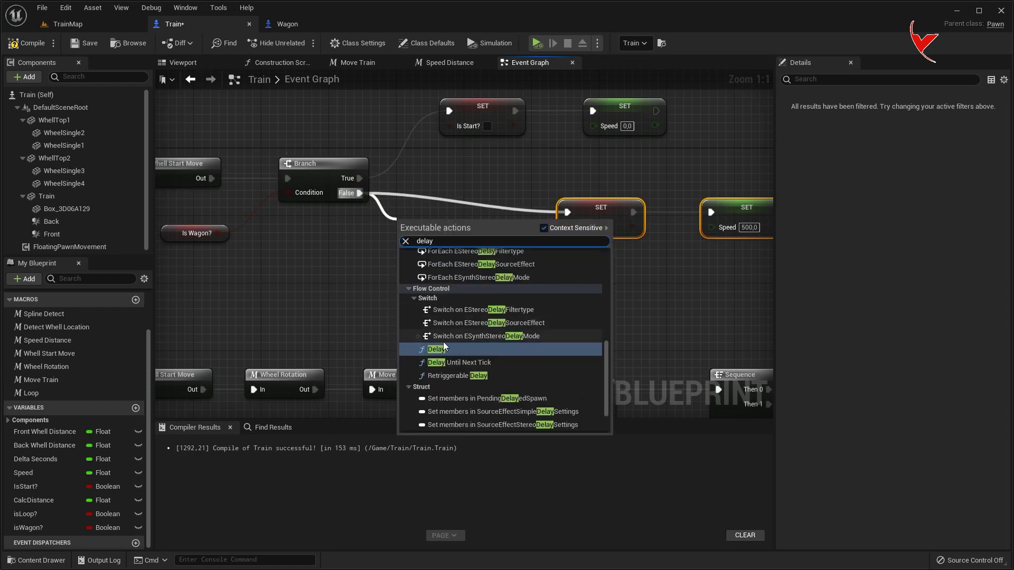
click(443, 349)
right_drag(536, 263, 432, 261)
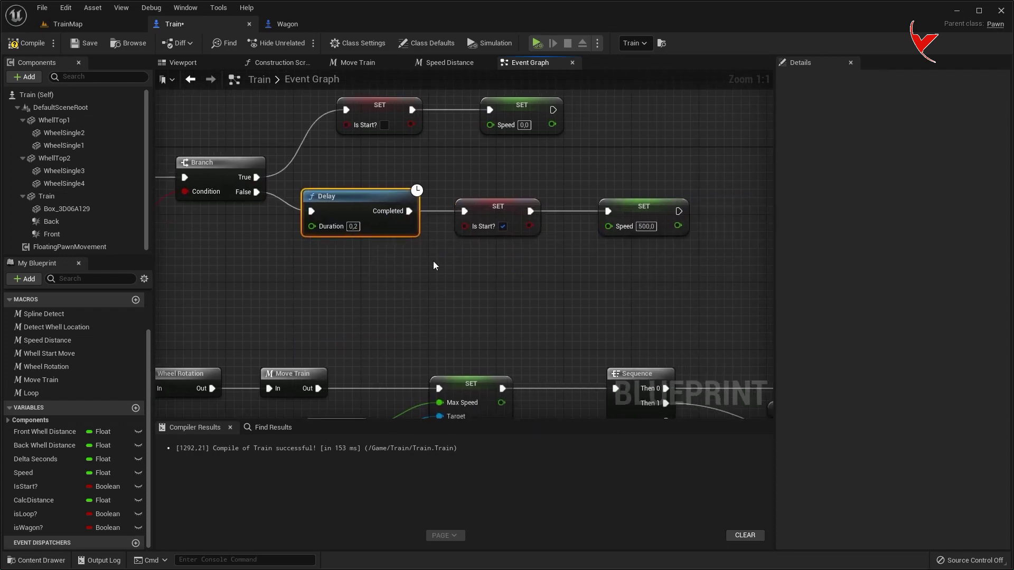
click(67, 24)
click(226, 44)
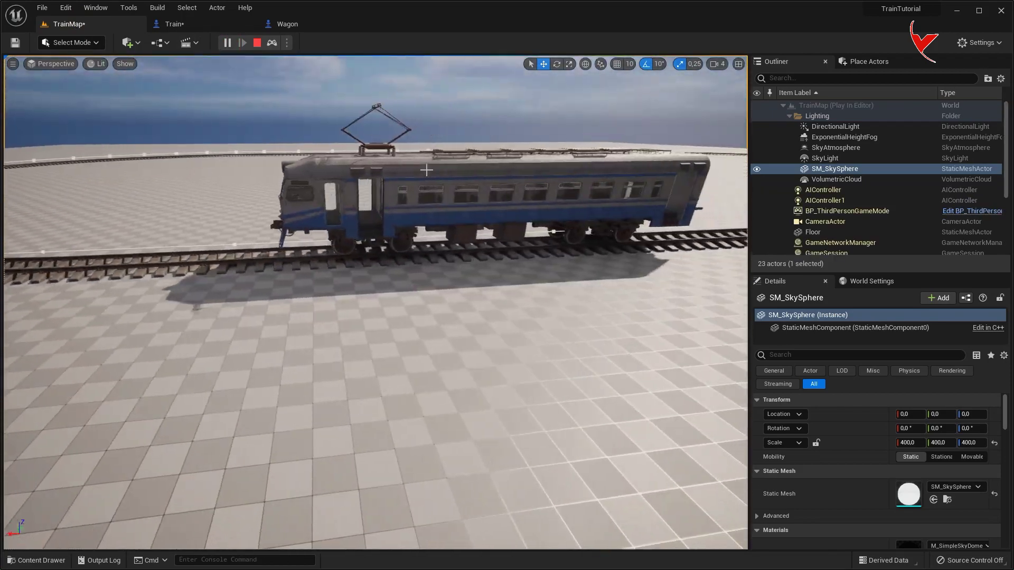
Stop the test, select the Train, and run another play test of both cars.
key(Escape)
drag(370, 369, 370, 402)
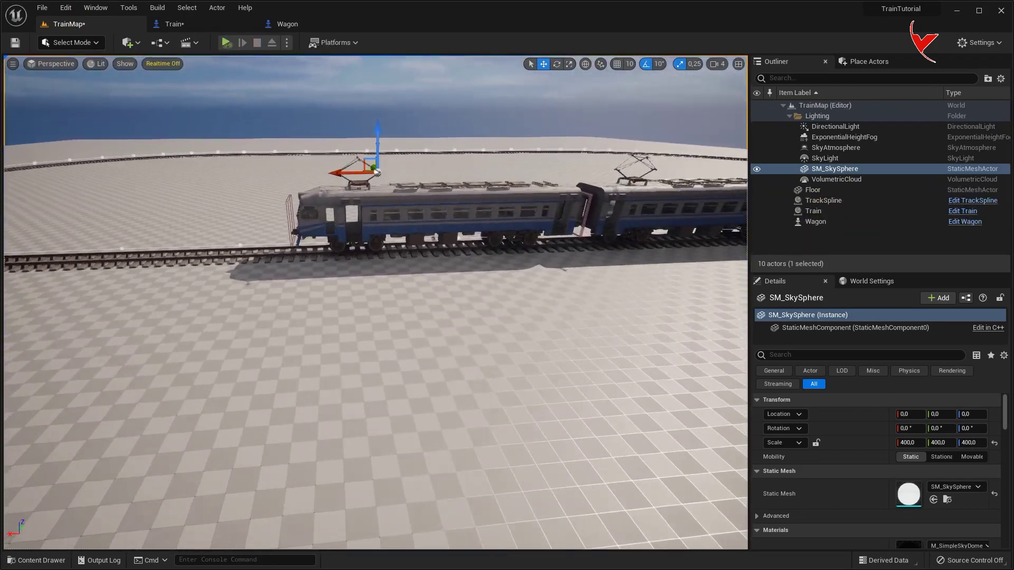
click(322, 235)
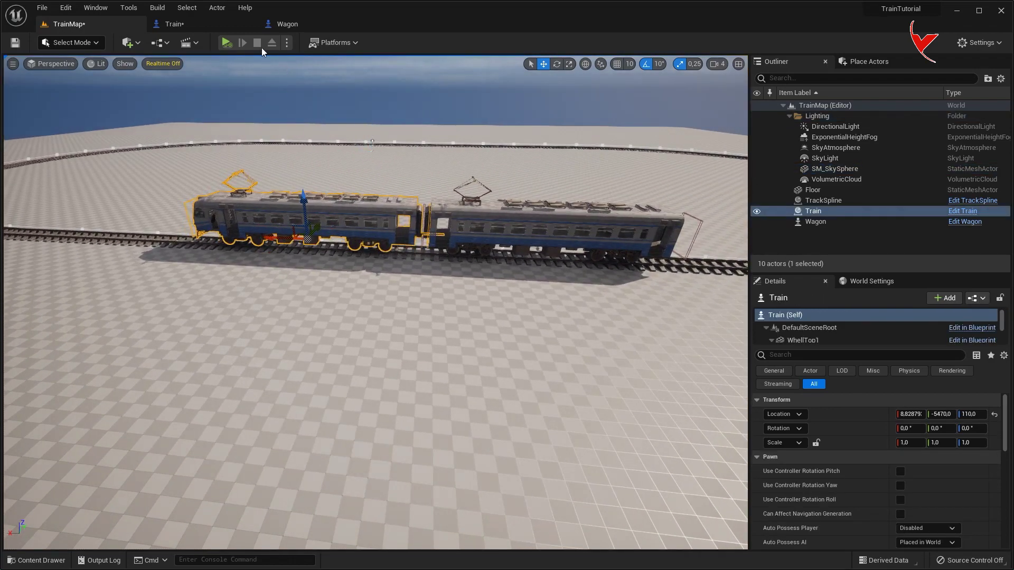
click(227, 42)
click(333, 113)
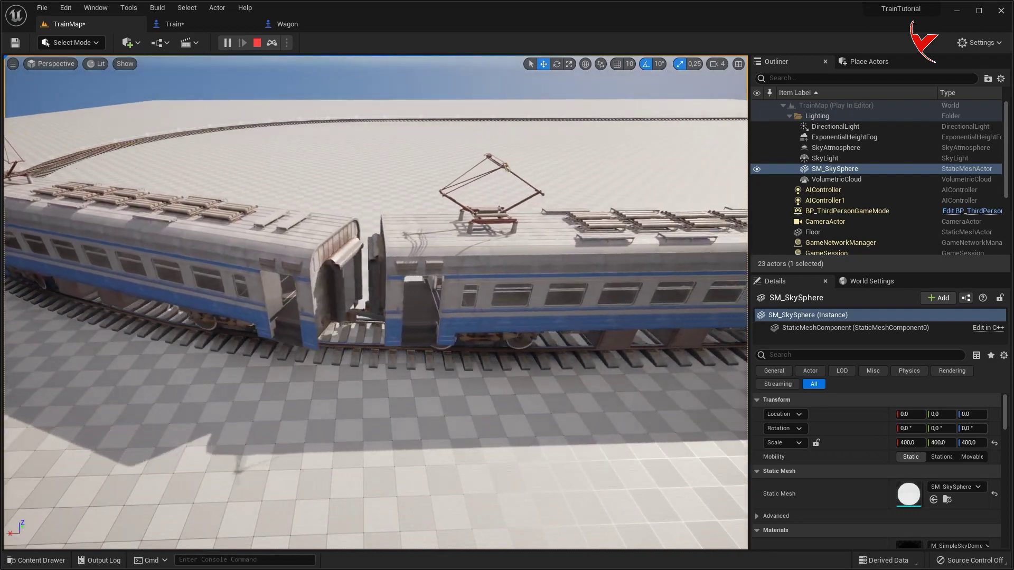
key(Escape)
Alt-drag the Wagon further along the track to duplicate it as Wagon2.
right_drag(419, 143, 419, 159)
right_drag(375, 302, 370, 296)
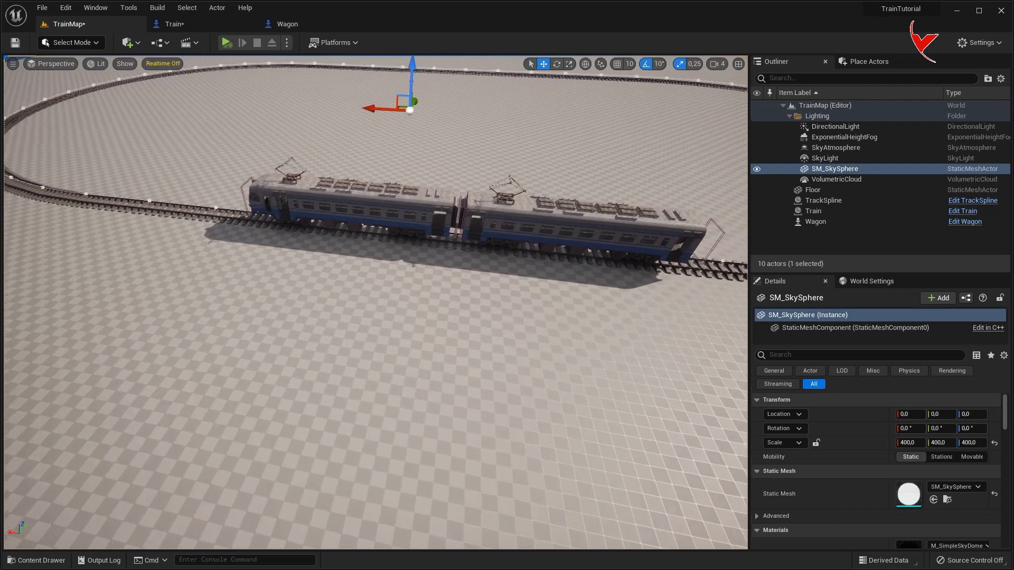
click(339, 190)
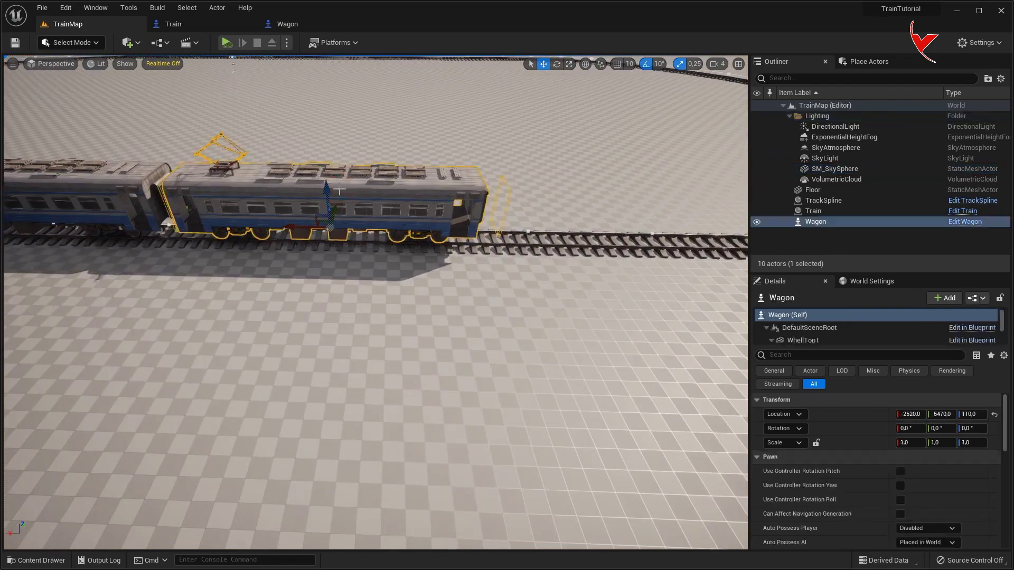
mouse_move(293, 227)
alt+mouse_down()
mouse_move(599, 234)
mouse_move(606, 224)
alt+mouse_up()
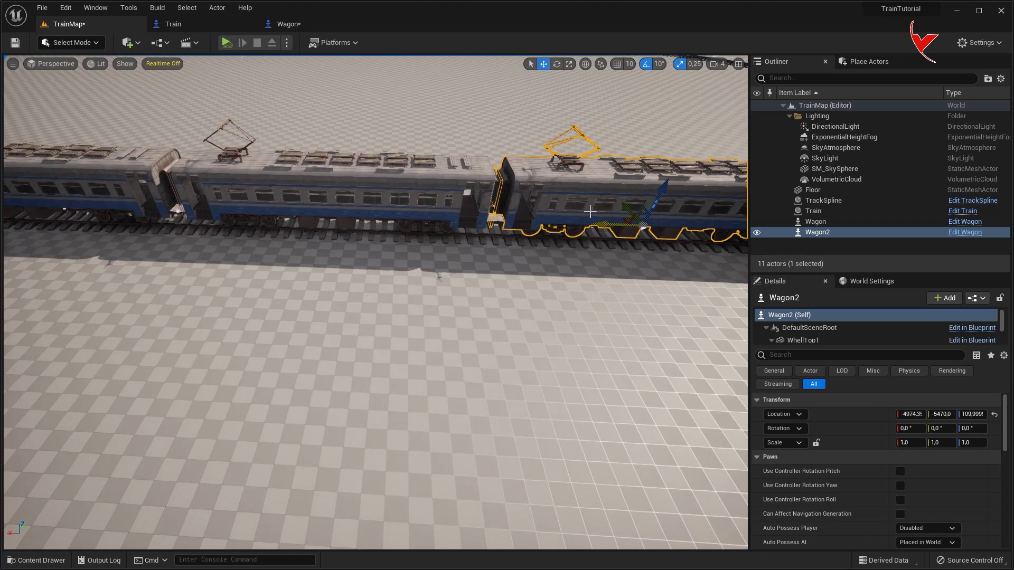
click(311, 26)
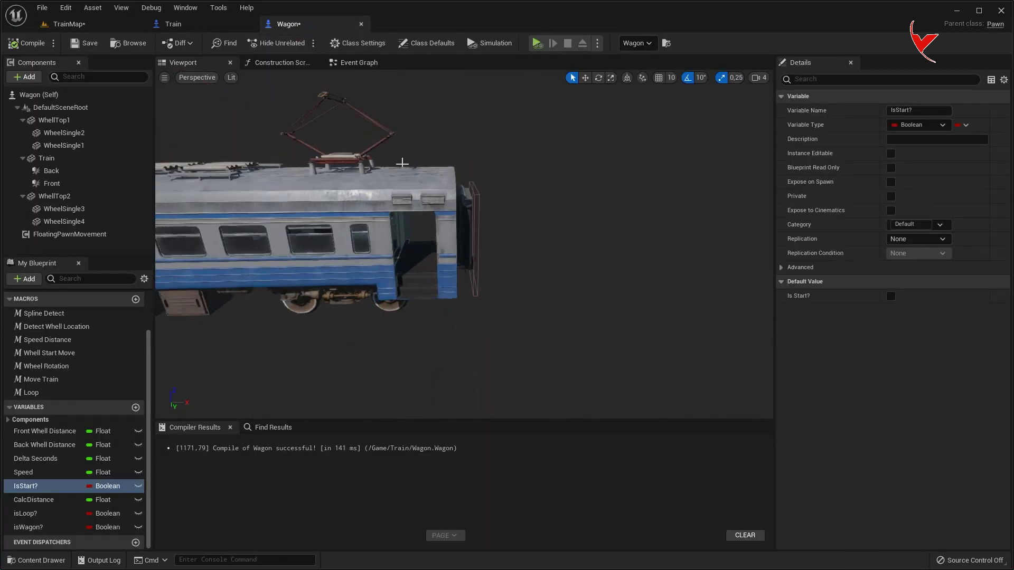
Inspect the wagon's Back box, then compare it with the Train blueprint's coupler bar in its 3D preview.
right_drag(528, 159, 452, 134)
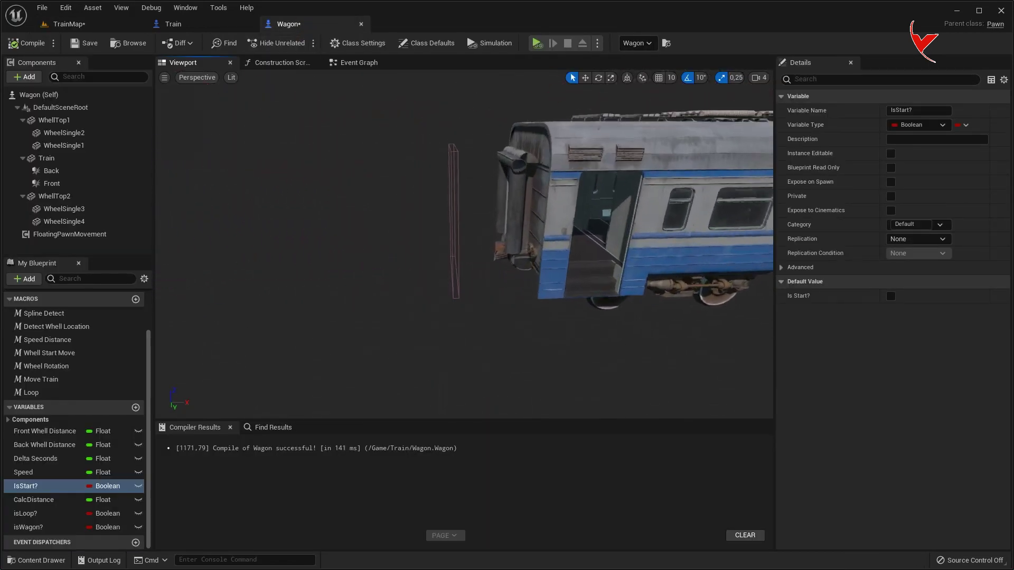
click(450, 140)
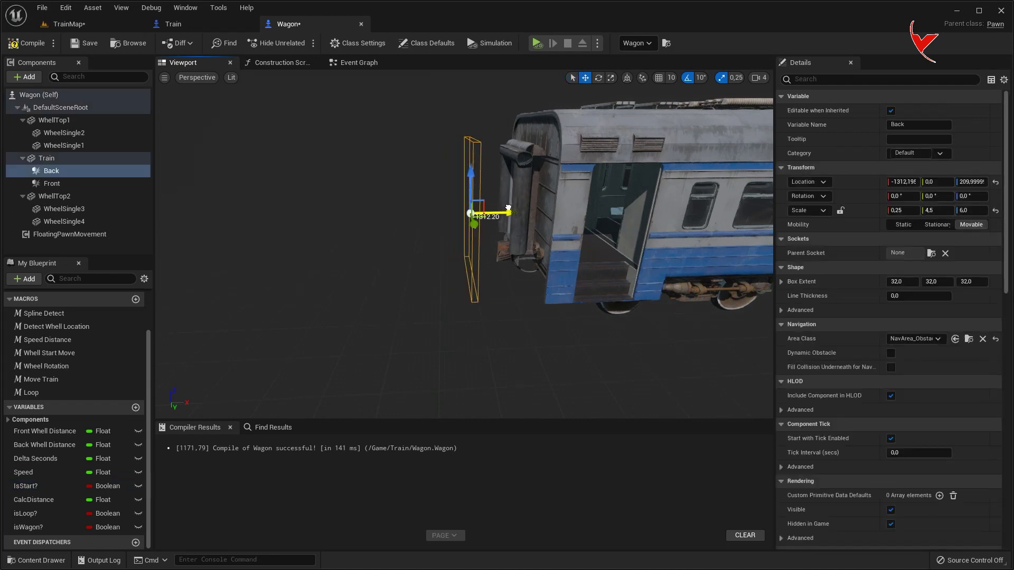
click(216, 31)
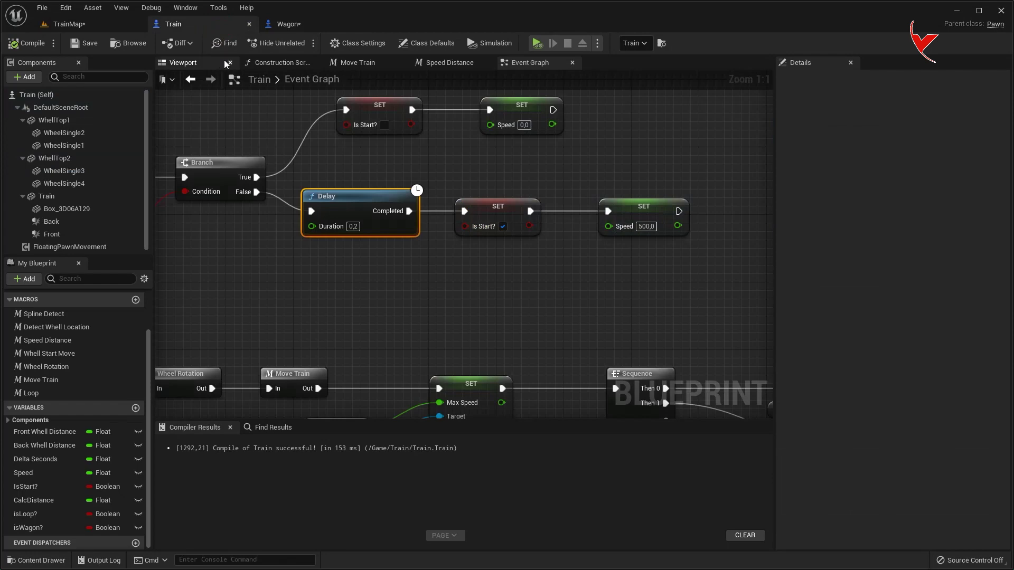
click(230, 59)
right_drag(239, 88, 295, 106)
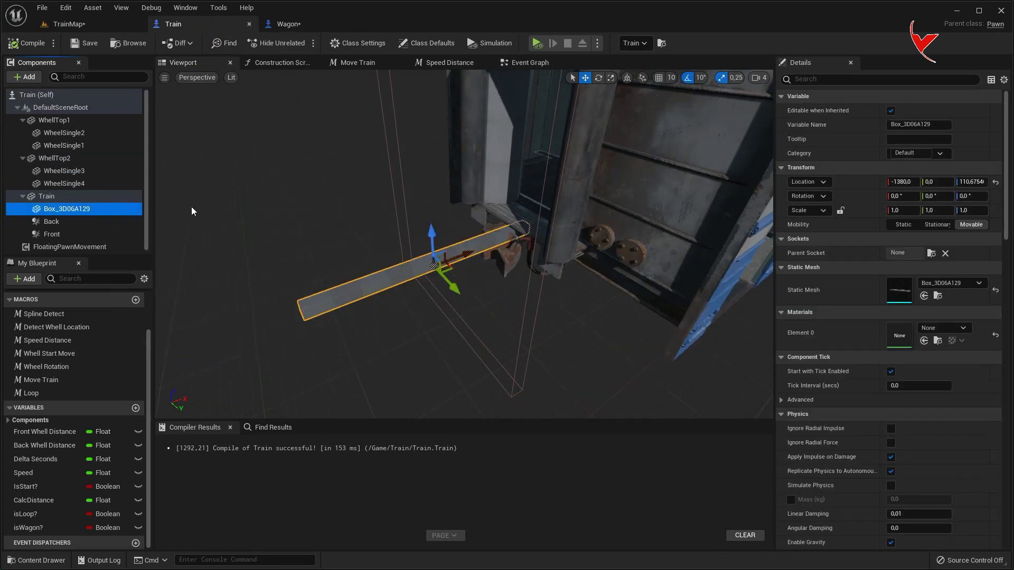
click(286, 27)
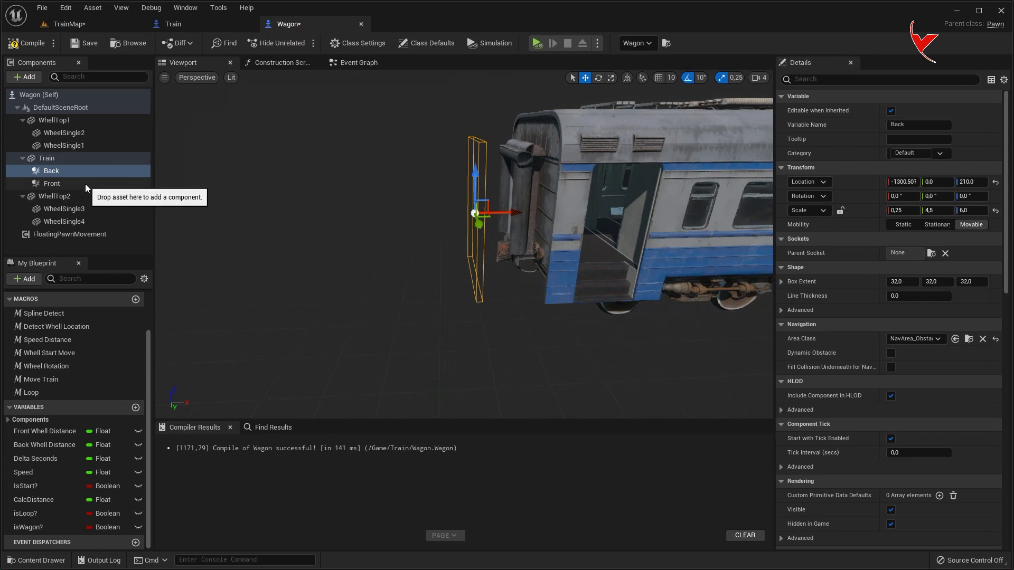
Add Box_3D06A129 under the wagon's Train mesh and move the Back box to the bar's end (X ≈ -1292).
mouse_move(84, 195)
mouse_down()
mouse_move(74, 161)
mouse_move(71, 207)
mouse_up()
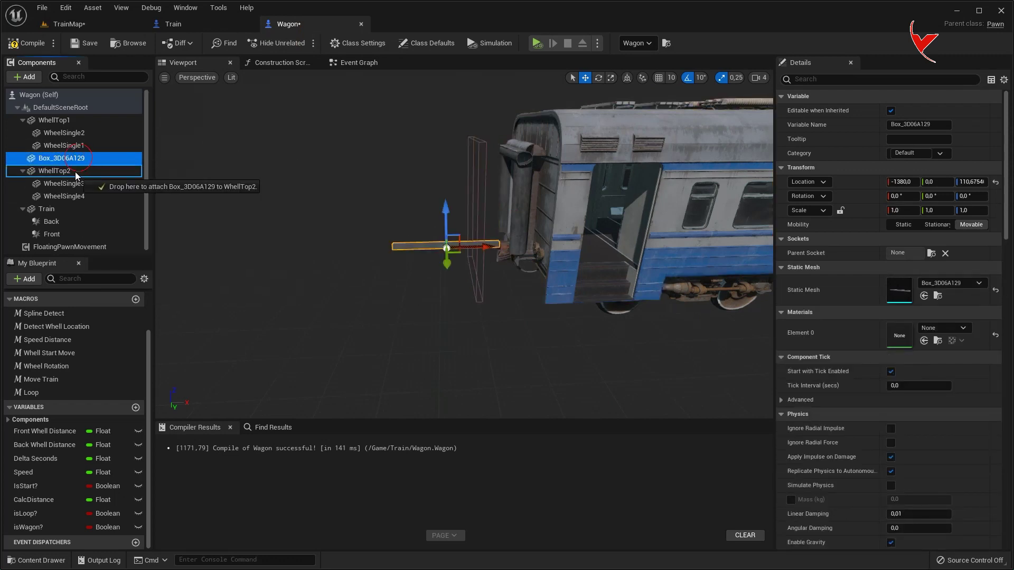
right_drag(360, 249, 376, 245)
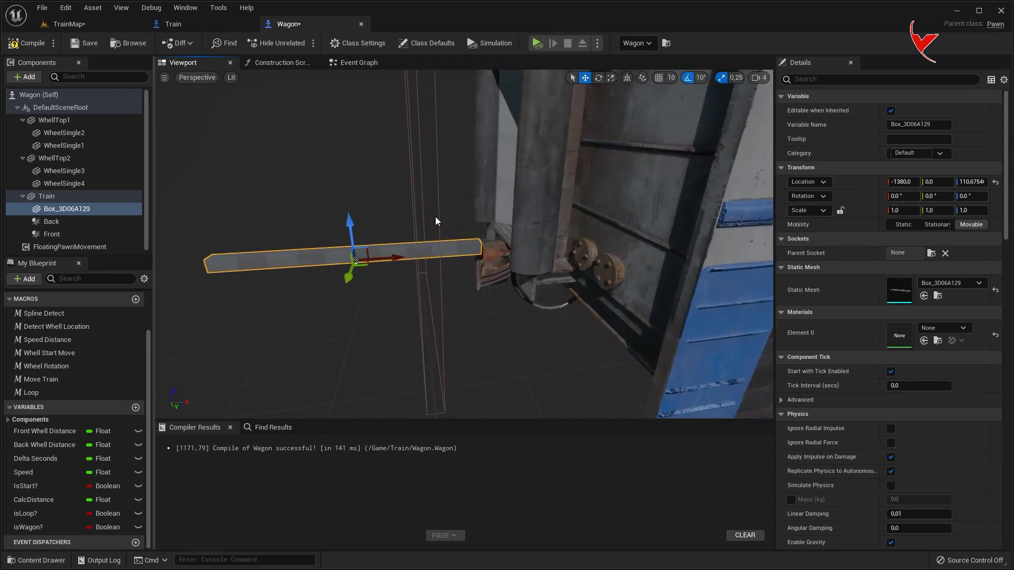
ctrl+click(436, 227)
drag(448, 172, 488, 168)
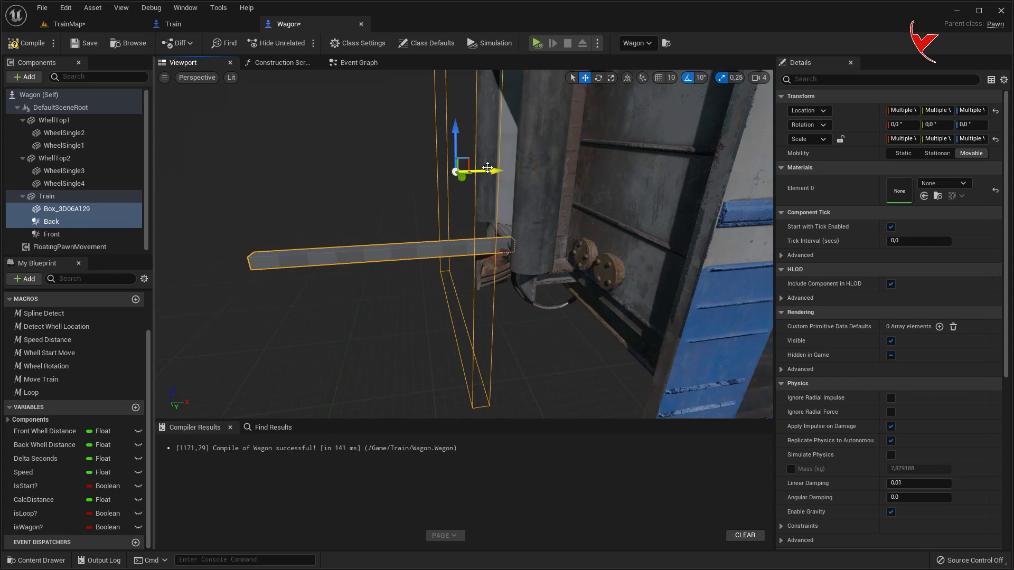
click(473, 190)
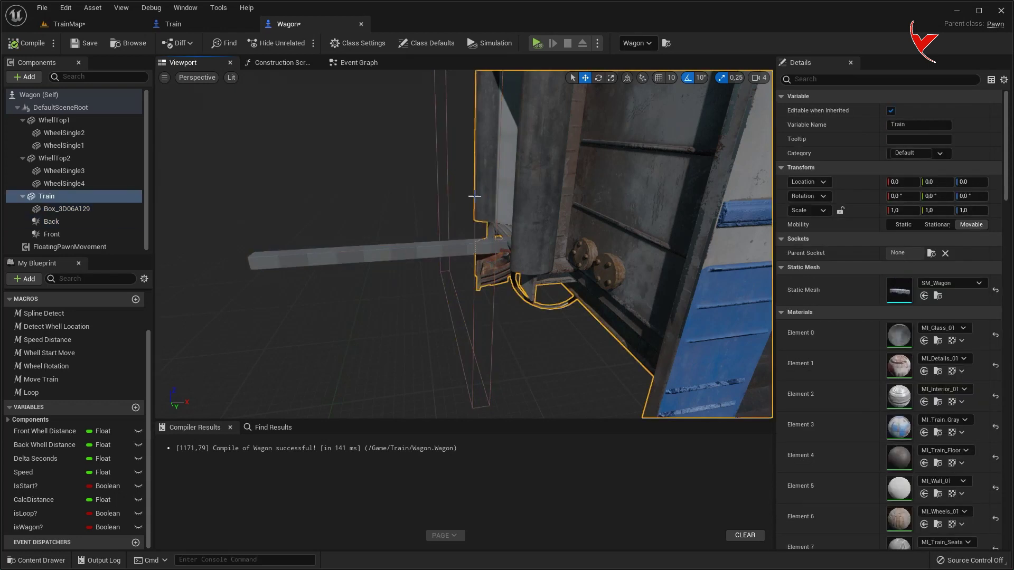
click(473, 196)
drag(495, 172, 466, 179)
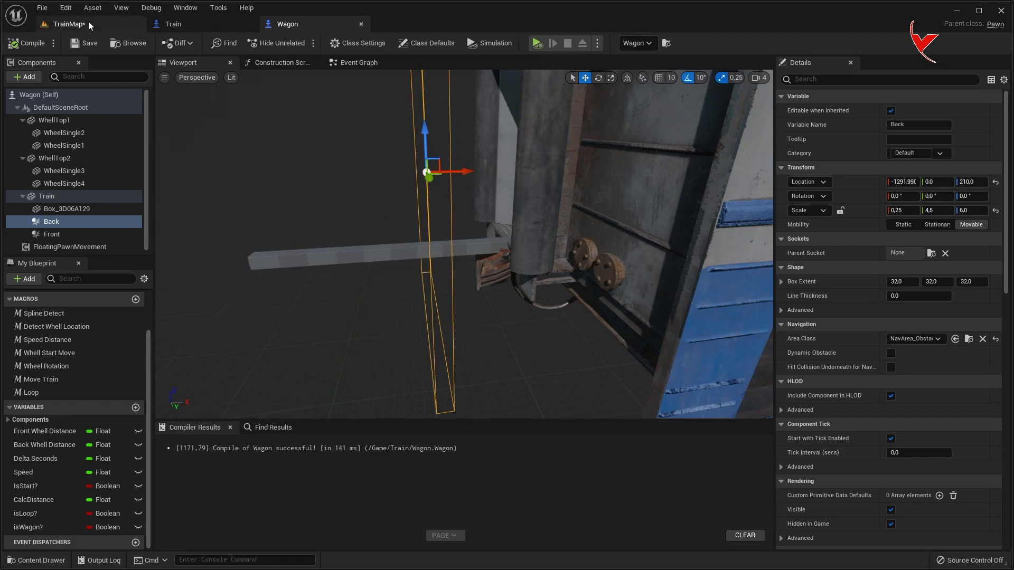
click(95, 27)
scroll(431, 135, up, 10)
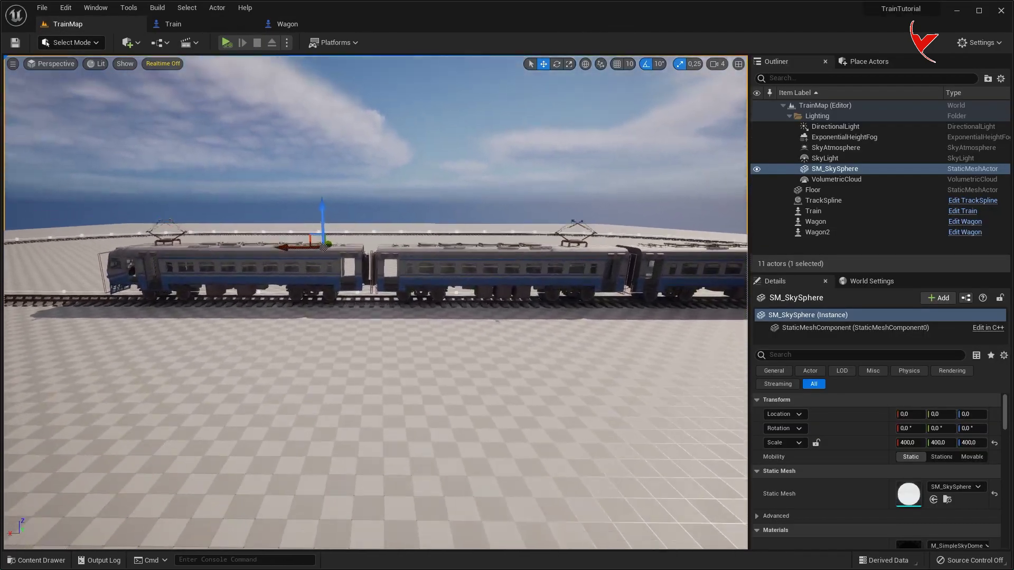
scroll(432, 134, up, 1)
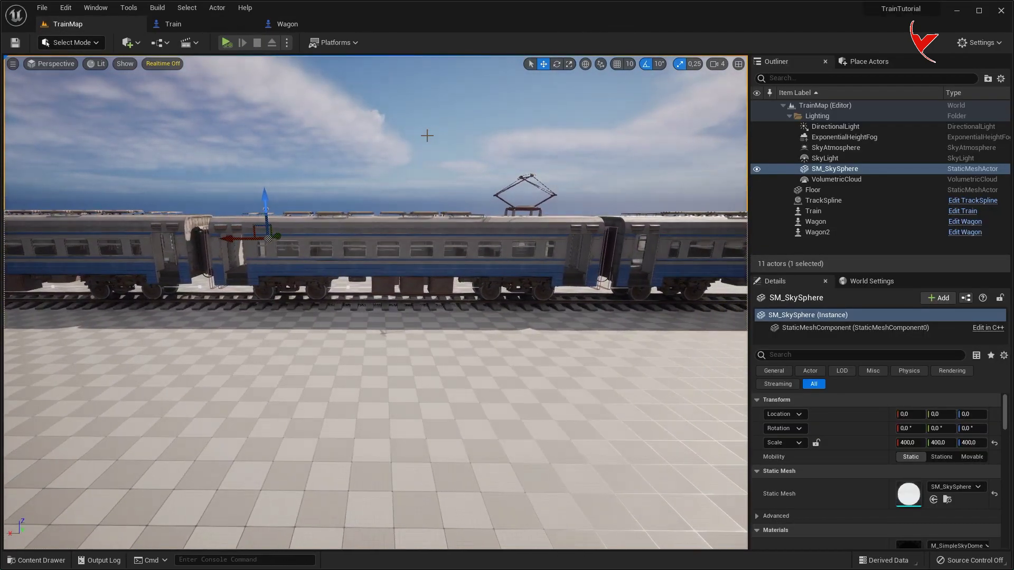
click(227, 43)
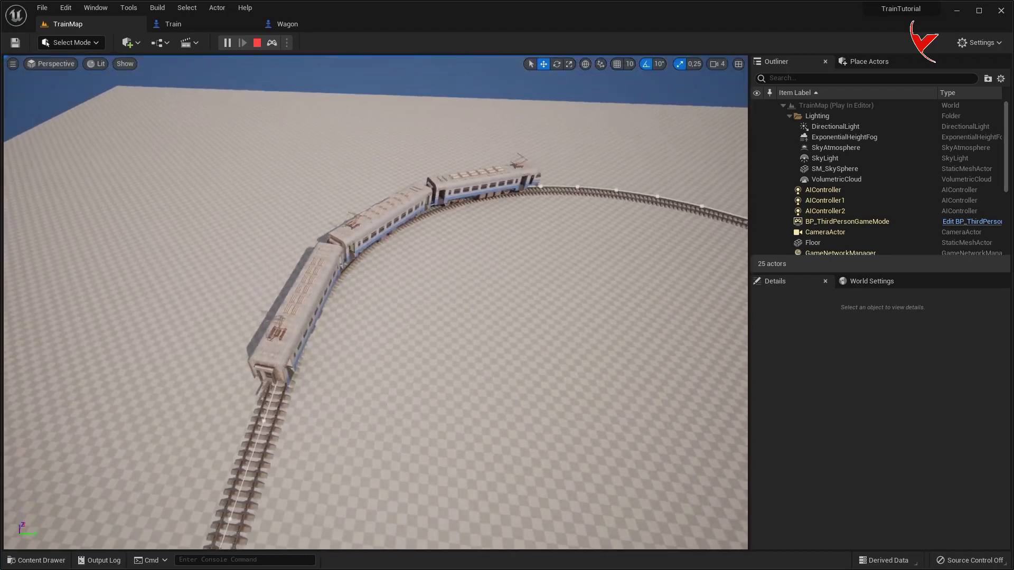
key(Escape)
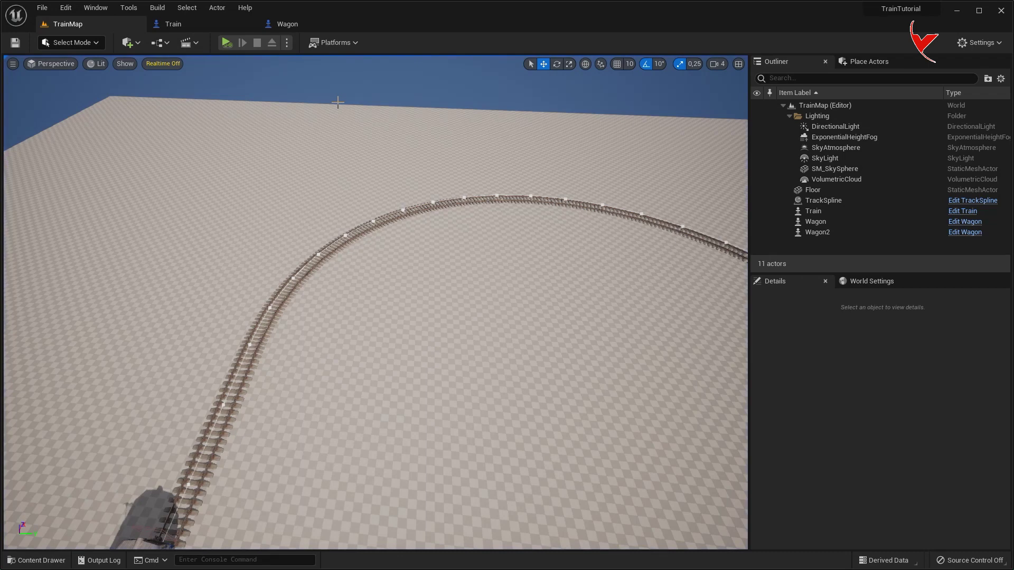
click(189, 23)
Change the False-path SET Speed from 500 to 2500 in the Train Event Graph and compile.
click(511, 62)
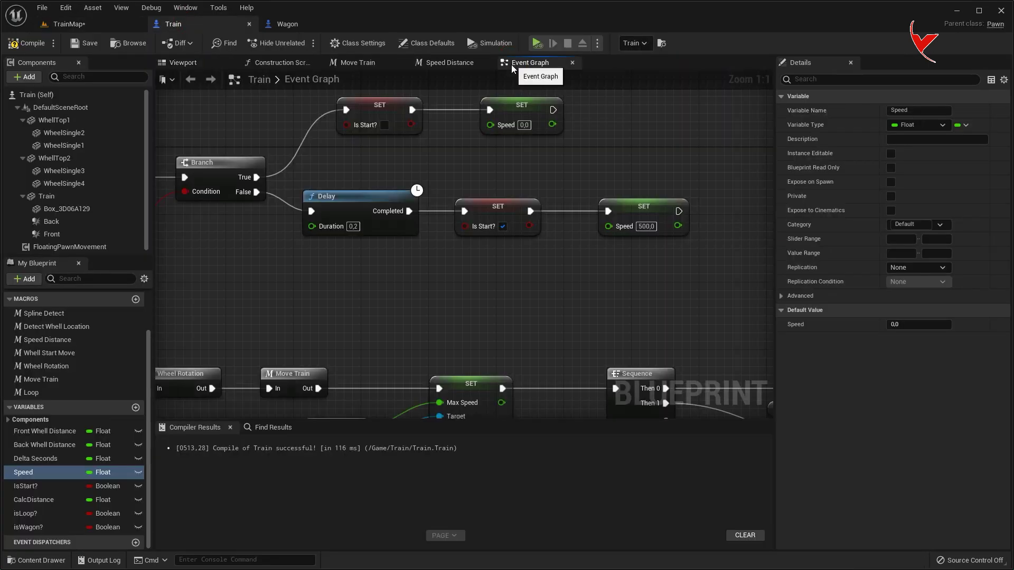
text(2500)
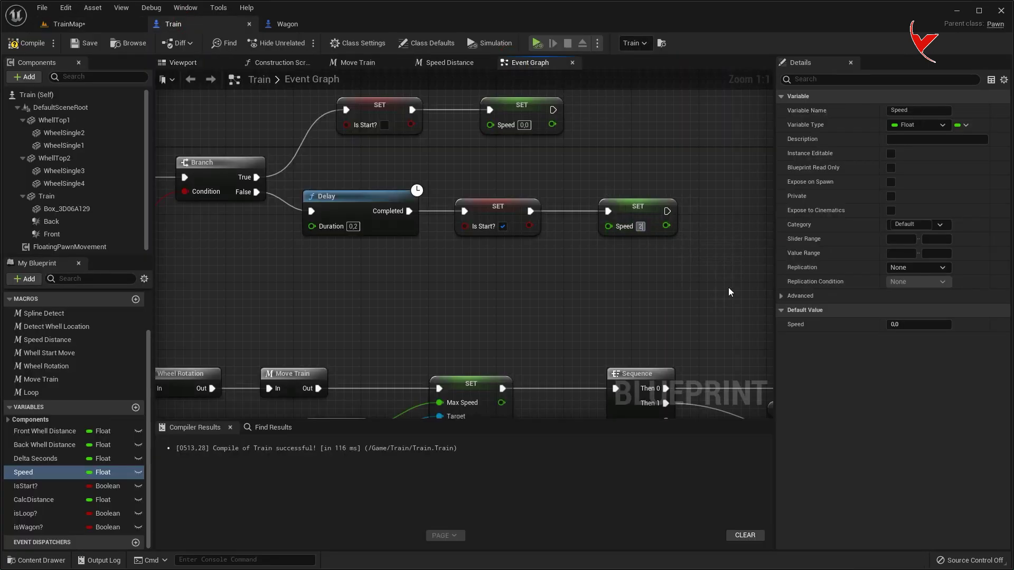
key(Return)
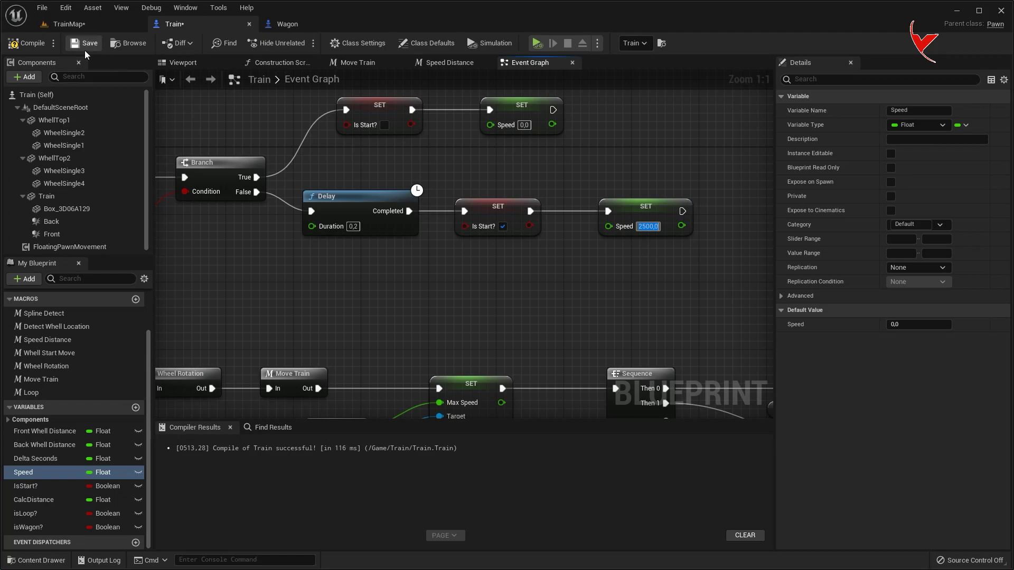
click(43, 44)
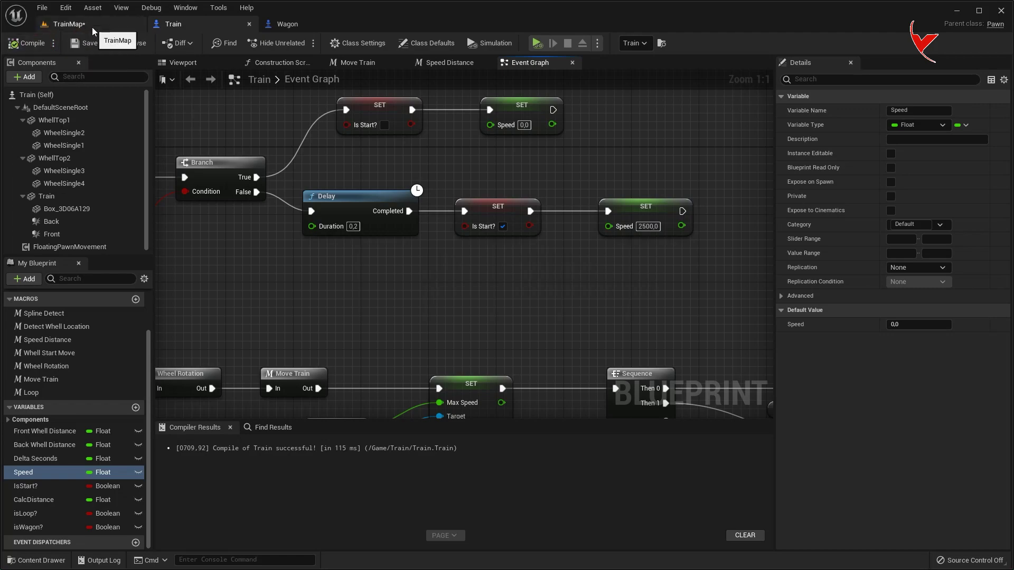
click(79, 26)
mouse_move(147, 200)
right_down()
mouse_move(262, 293)
mouse_move(302, 231)
mouse_move(160, 230)
right_up()
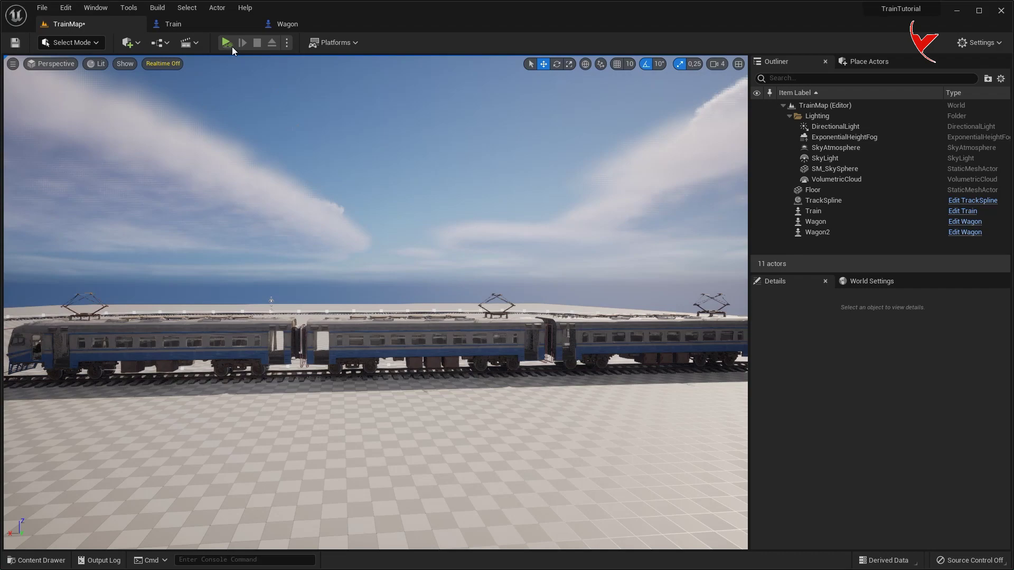
Play-test TrainMap to watch the three-car train round the track at speed 2500.
click(226, 43)
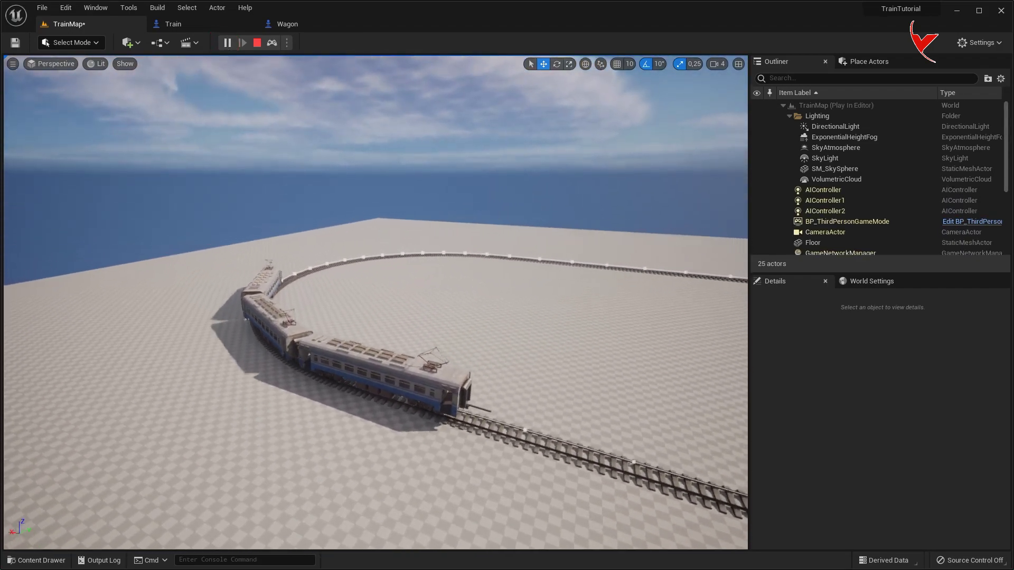
click(426, 149)
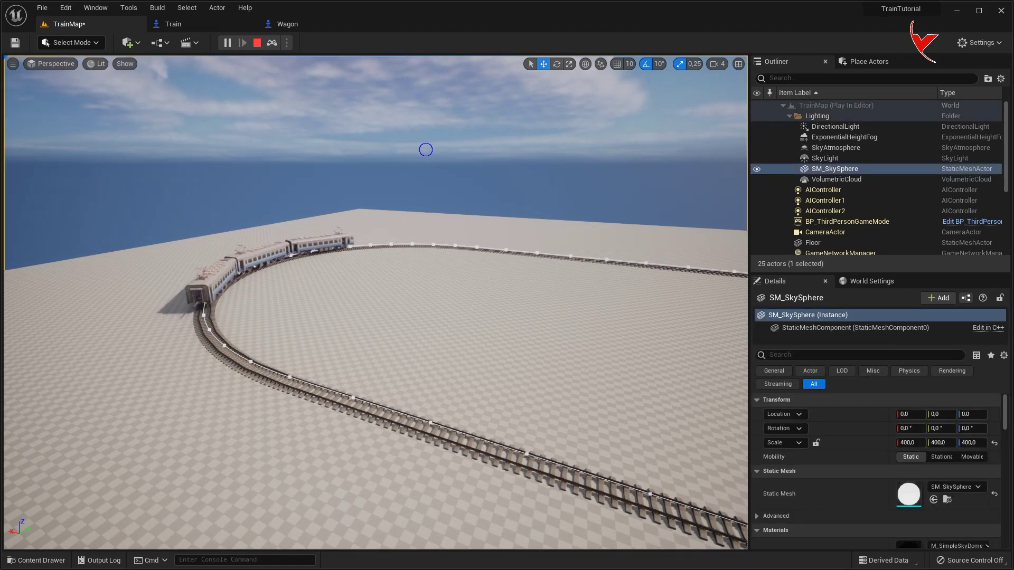